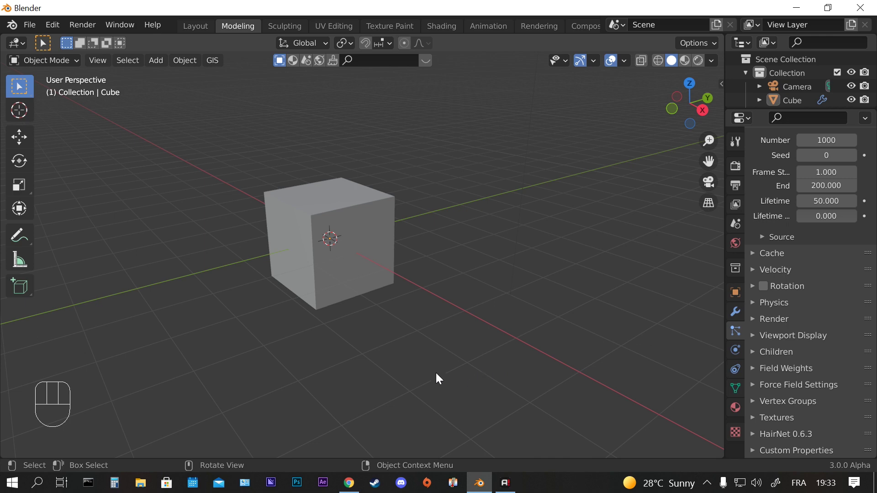
Switch to Chrome showing the Molecular+ 1.1.3 release page on GitHub.
click(349, 482)
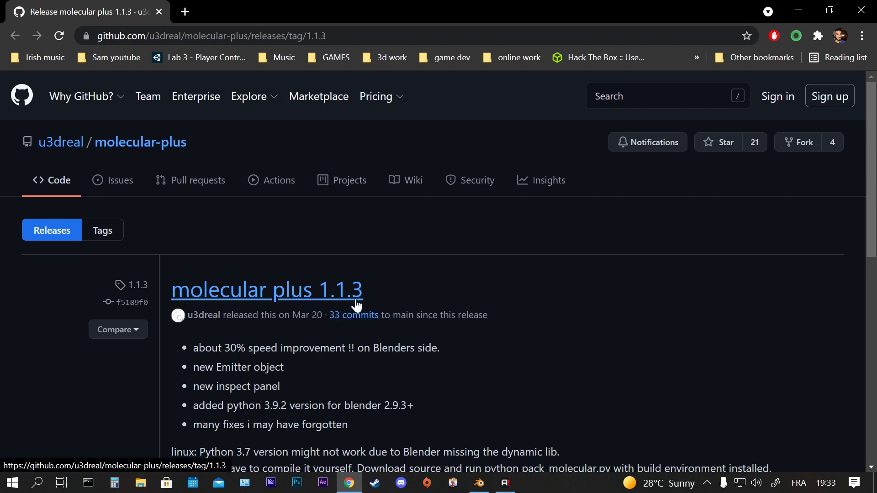
Scroll down to the release's Assets list, then minimize the browser back to Blender.
scroll(416, 325, down, 1)
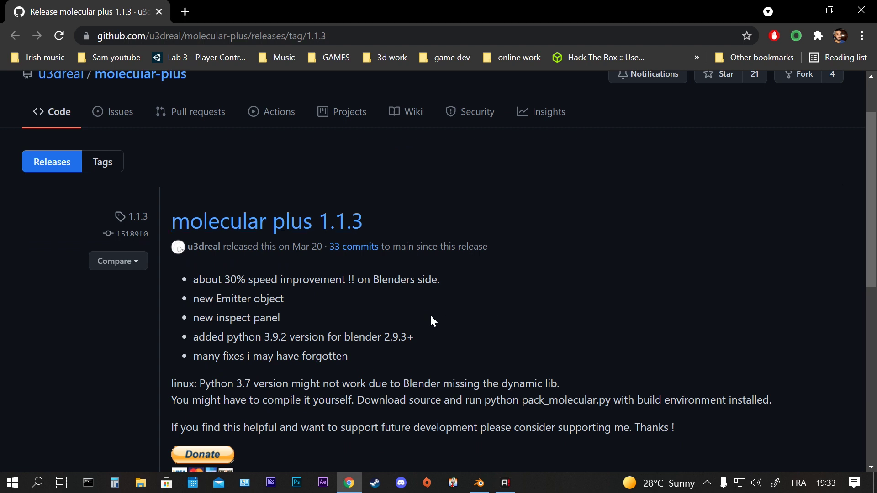
scroll(341, 306, down, 1)
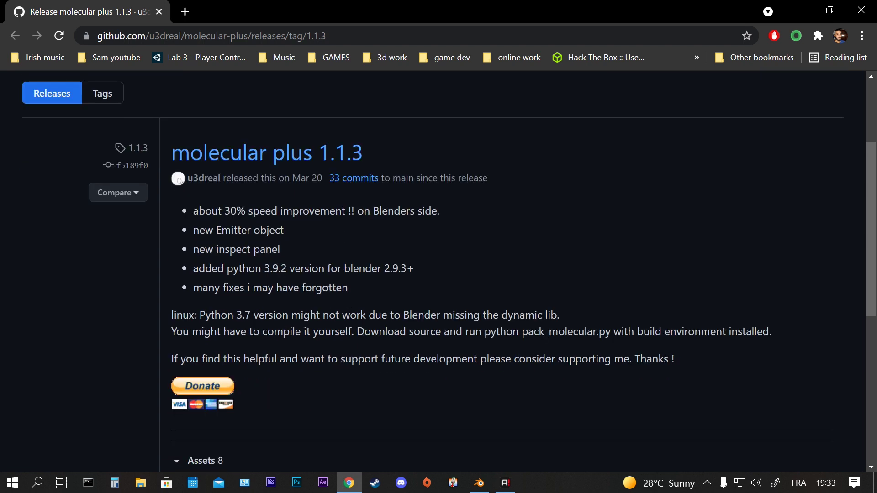
scroll(378, 245, down, 4)
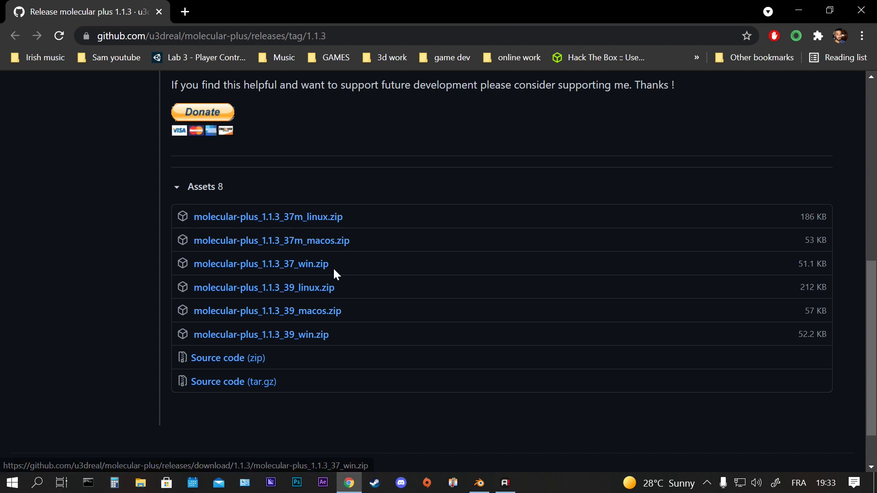
click(798, 10)
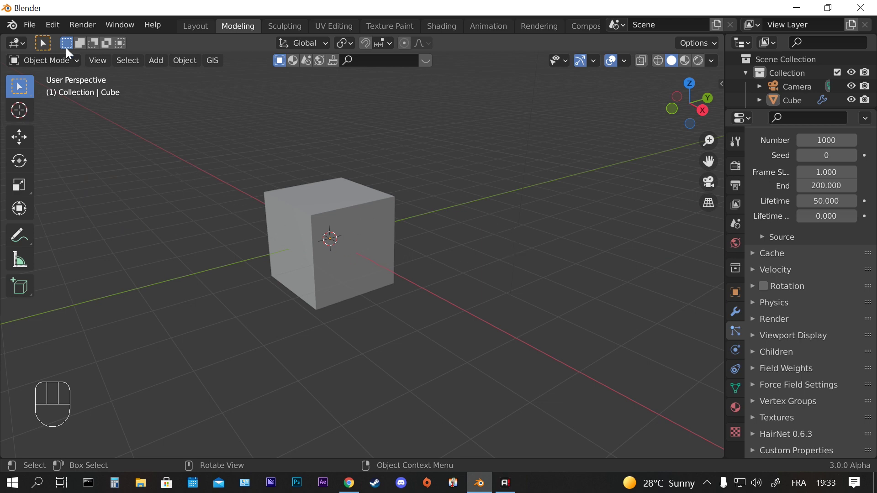
Install molecular-plus_1.1.3_39_win.zip from Blender Work\external addons as an add-on via Preferences.
click(52, 25)
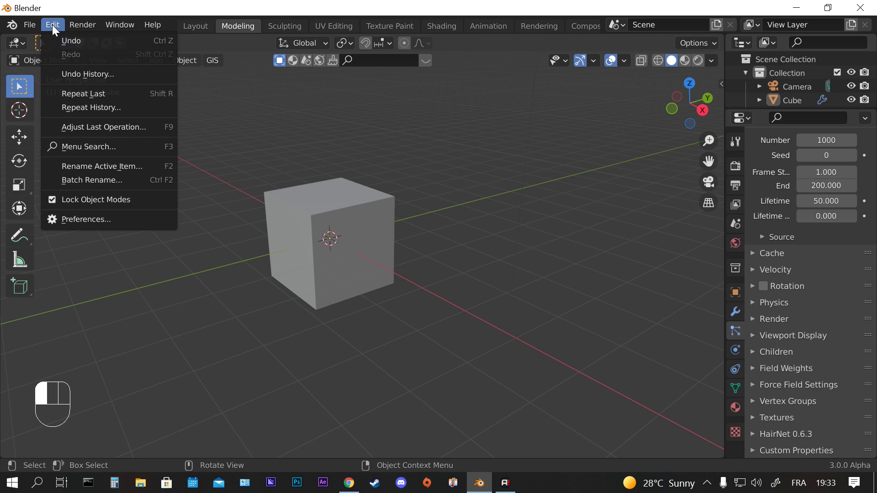
click(98, 217)
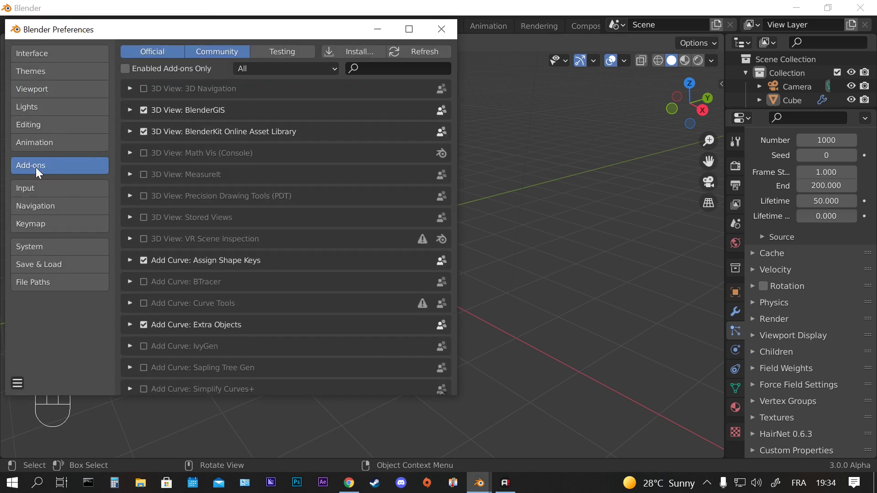
click(355, 53)
scroll(95, 273, down, 5)
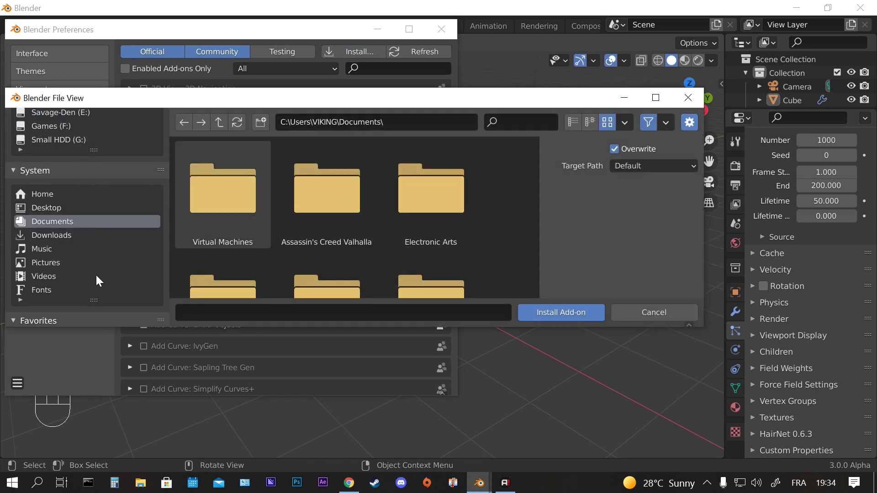
click(61, 307)
click(219, 121)
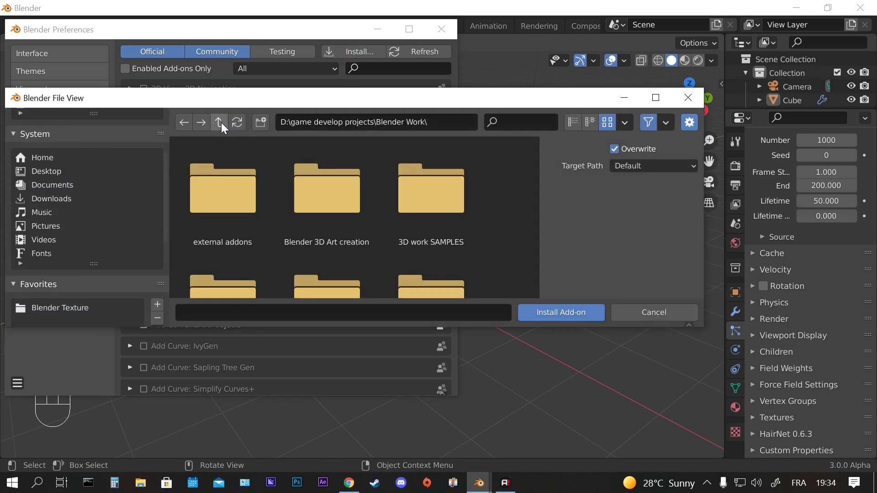
scroll(269, 241, down, 1)
scroll(274, 237, up, 1)
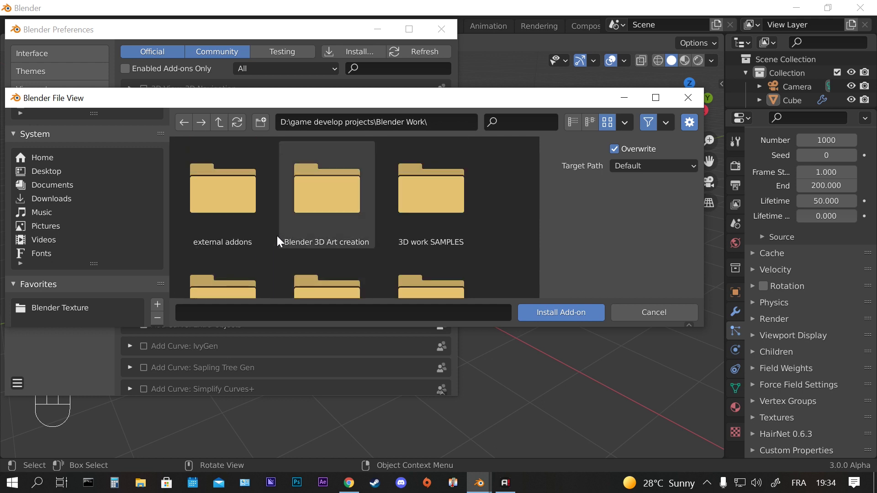
double_click(218, 187)
scroll(411, 228, down, 1)
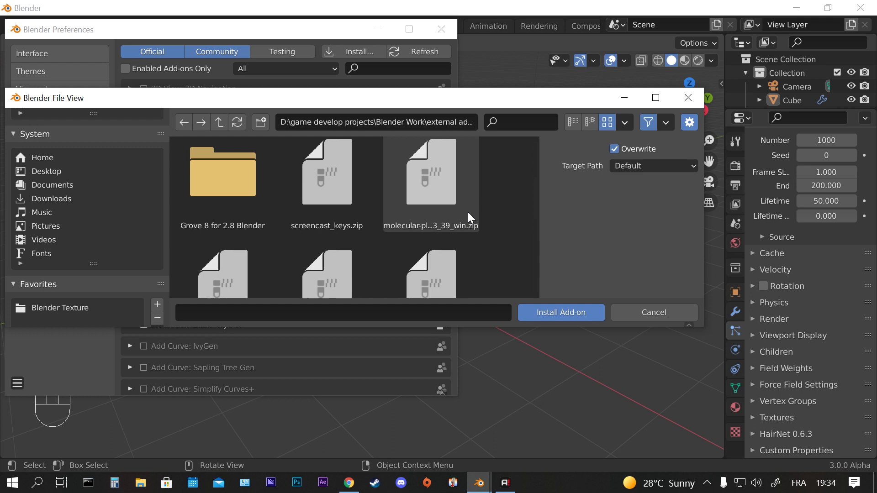
click(434, 185)
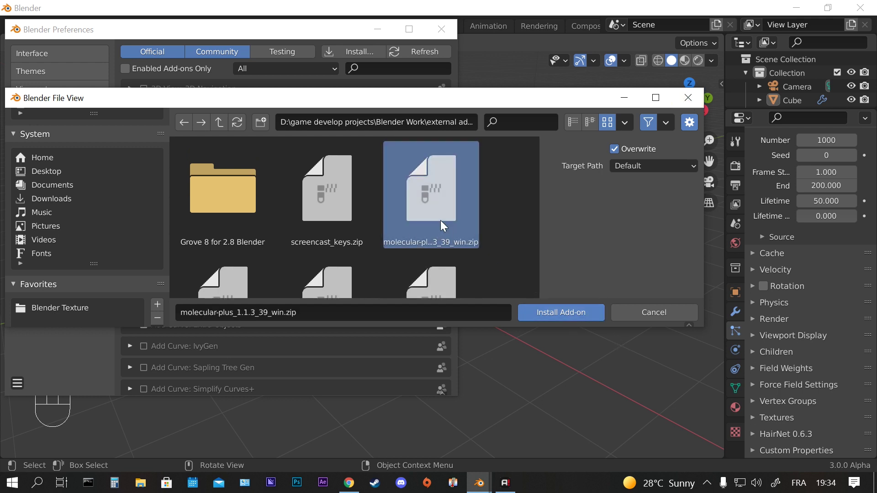
click(688, 97)
Filter the add-ons list by 'mol' to show the enabled Physics: Molecular+ add-on.
click(407, 68)
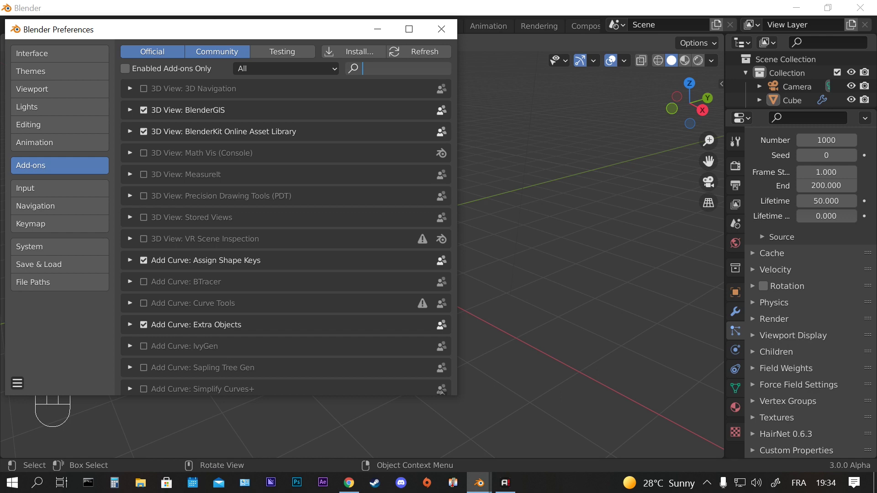
text(moll)
key(BackSpace)
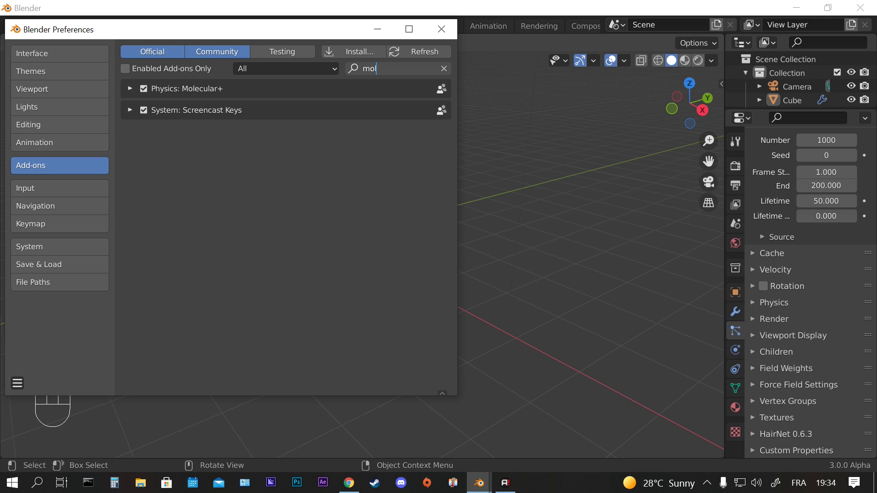
key(Return)
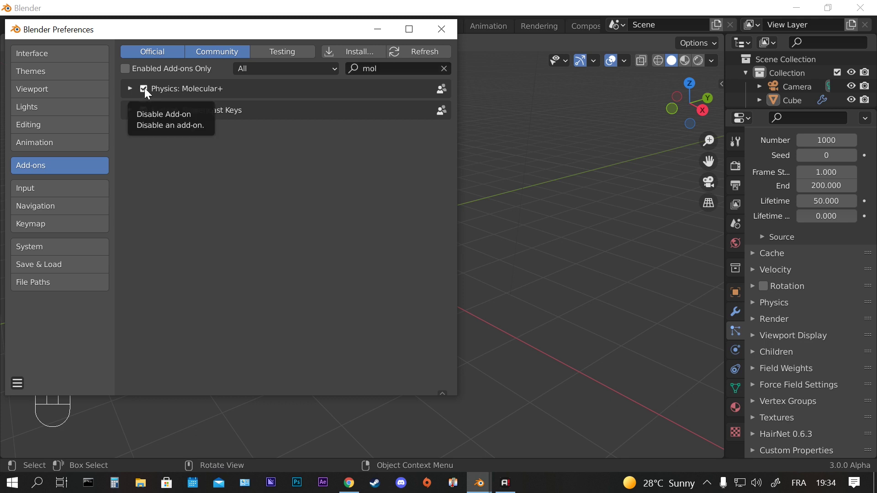
Close Preferences and zoom and orbit the viewport to sit beside the default cube.
click(441, 30)
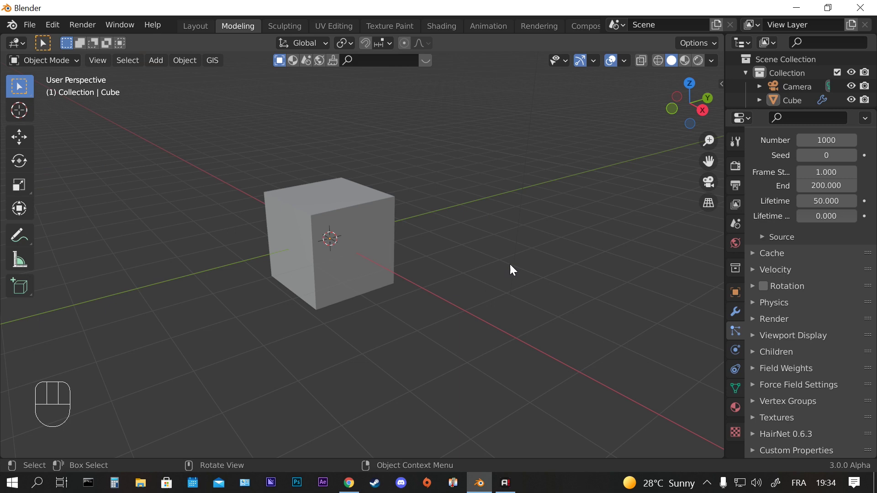
key(ctrl+z)
key(ctrl+z)
scroll(498, 269, up, 2)
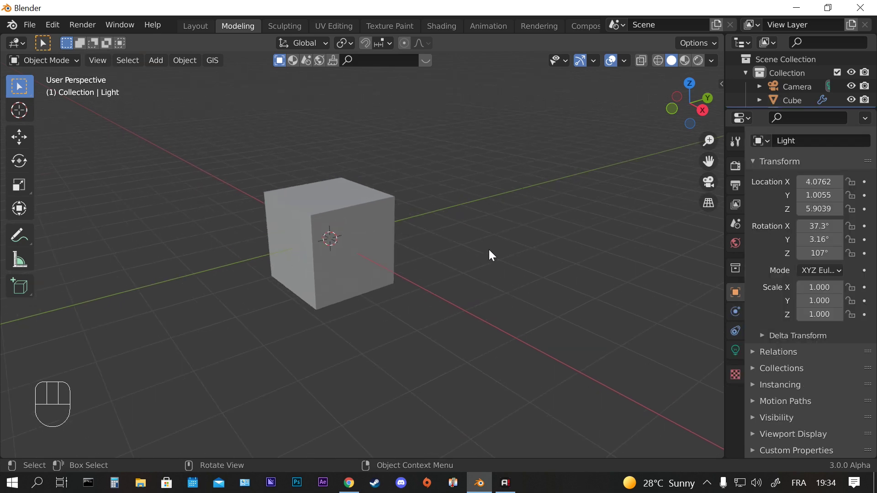
middle_drag(463, 275, 458, 296)
scroll(458, 295, down, 2)
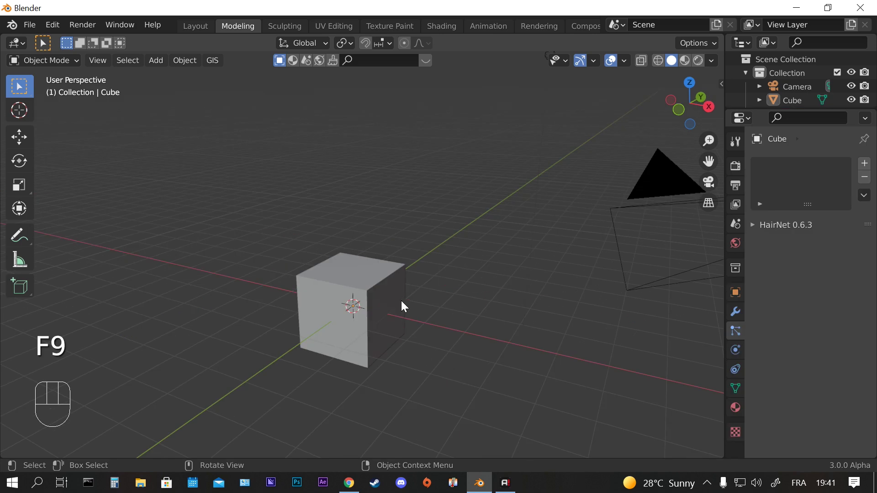
Move the cube up along Z into the air.
click(386, 294)
key(g)
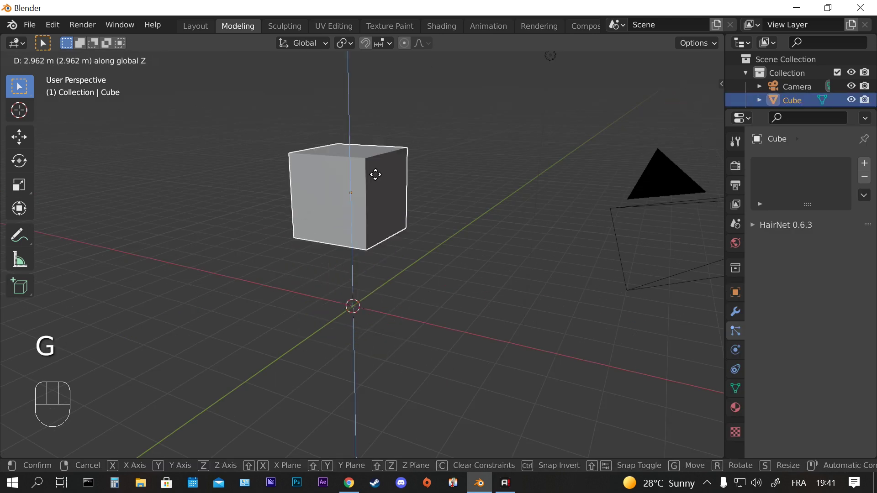
click(374, 174)
Add a plane and scale it up by about 2.8 as the ground.
key(shift+a)
mouse_move(342, 196)
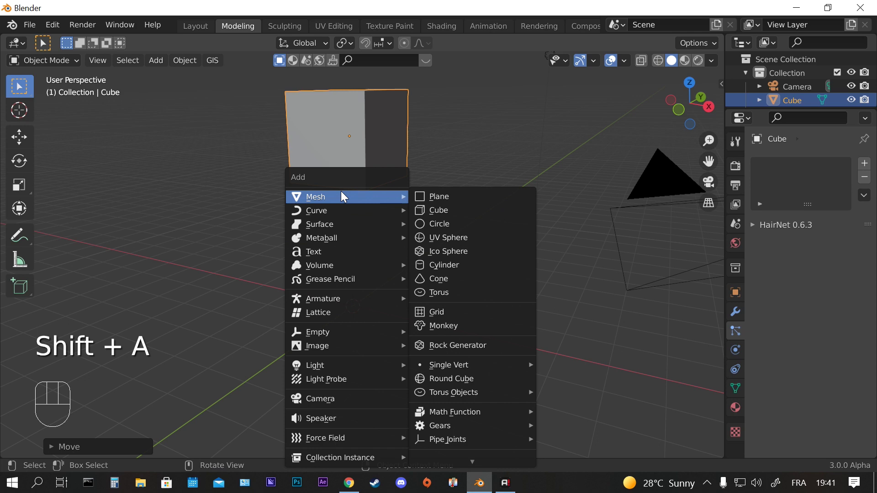
click(449, 198)
key(s)
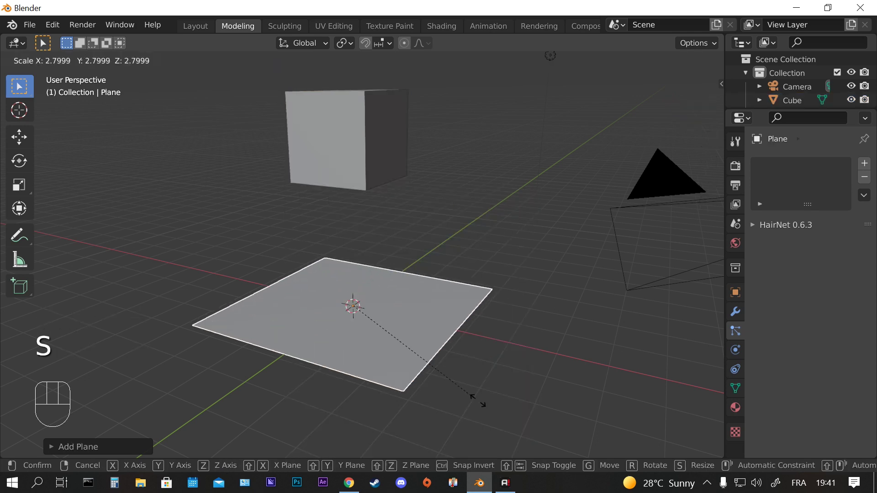
click(532, 458)
Lower the cube slightly along Z above the plane.
click(336, 139)
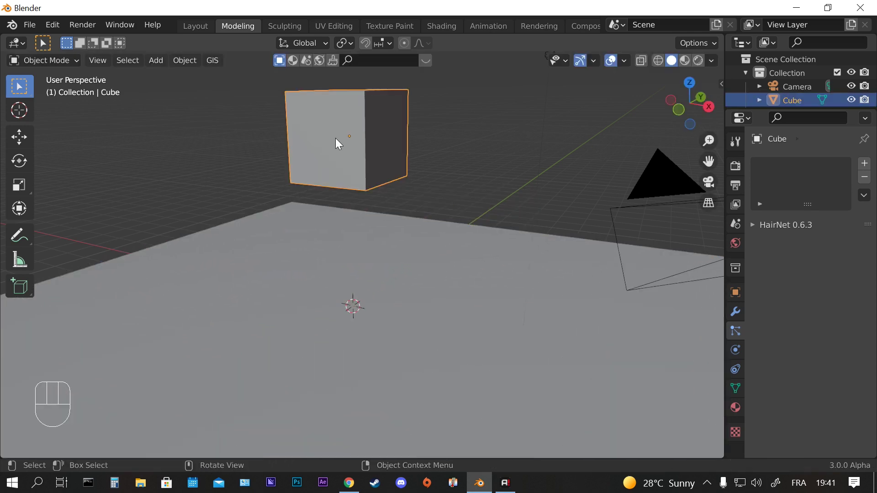
key(g)
click(357, 208)
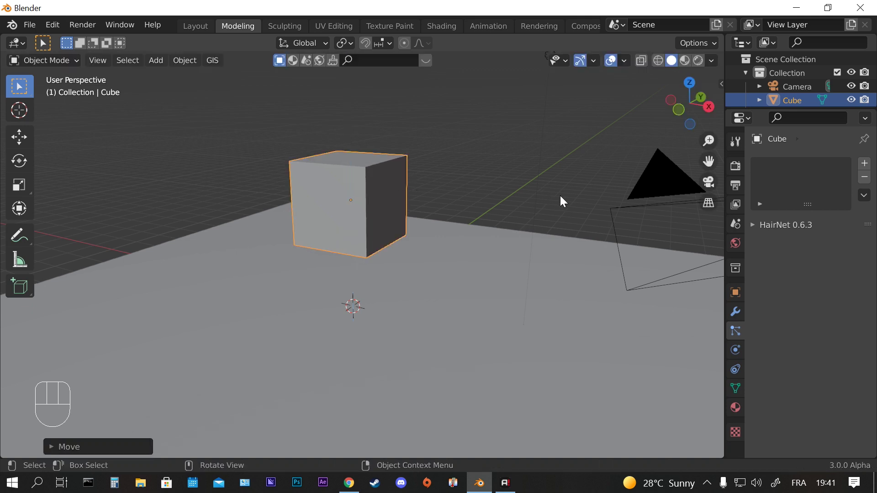
In the Molecular+ sidebar tab, fill the cube with a 3D grid of 6859 particles.
key(n)
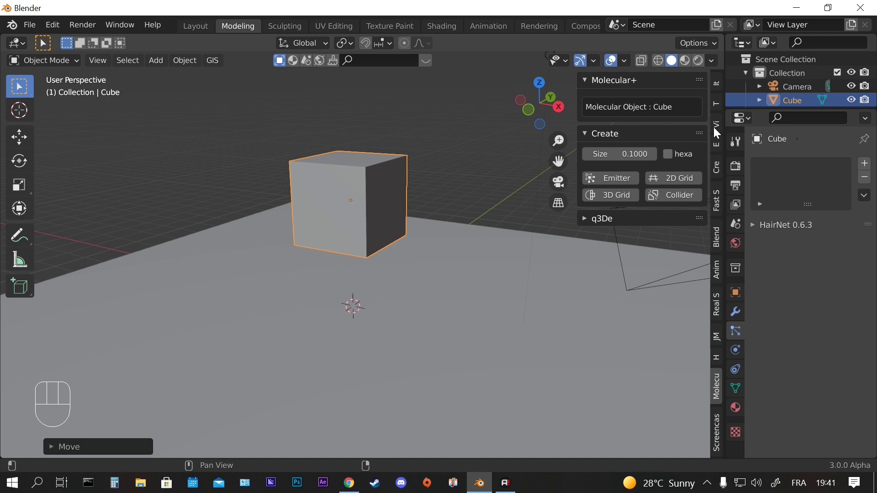
click(613, 194)
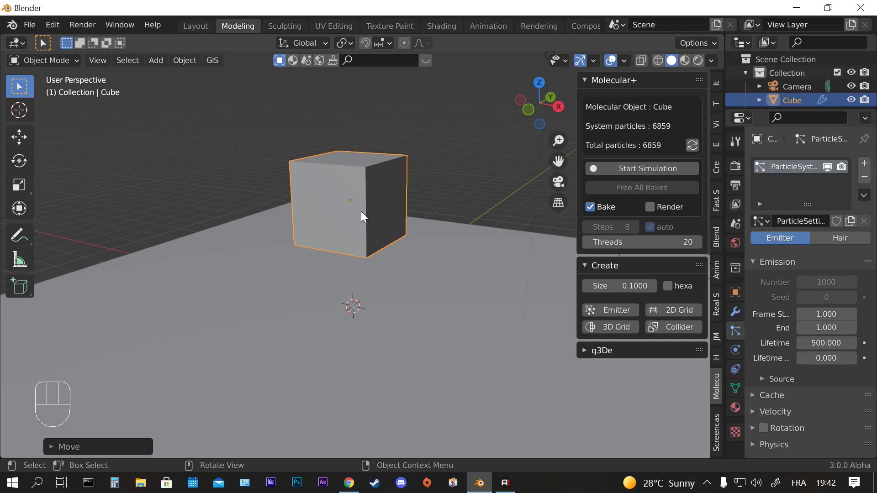
Switch the viewport to wireframe with X-ray to see the particles inside the cube.
click(658, 61)
key(alt+z)
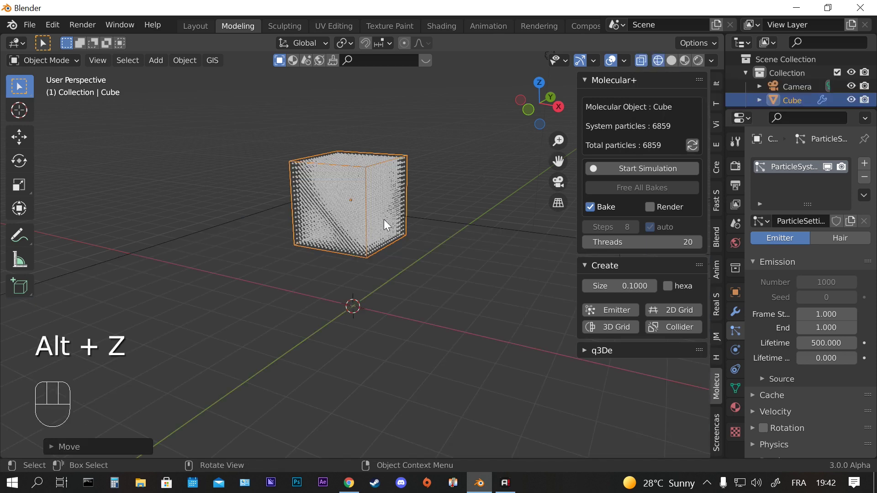
scroll(384, 219, up, 2)
middle_drag(341, 188, 347, 168)
scroll(347, 169, up, 2)
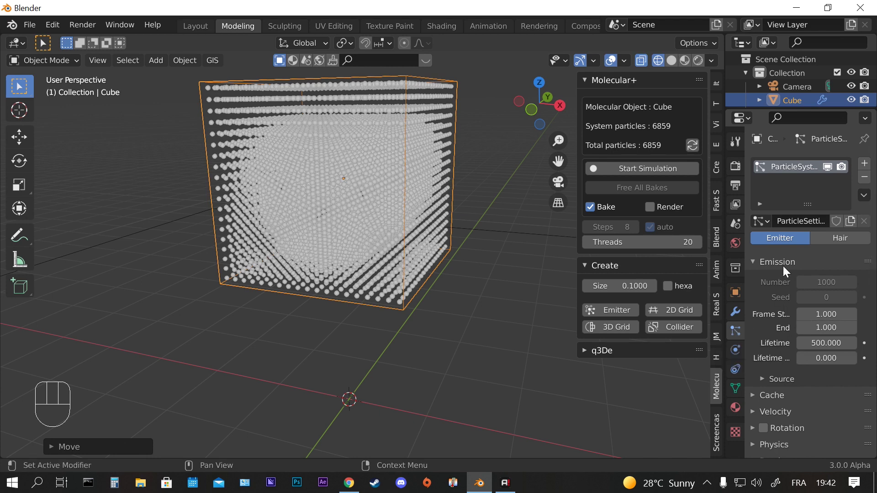
Set the particle emission End frame to 1.
click(826, 328)
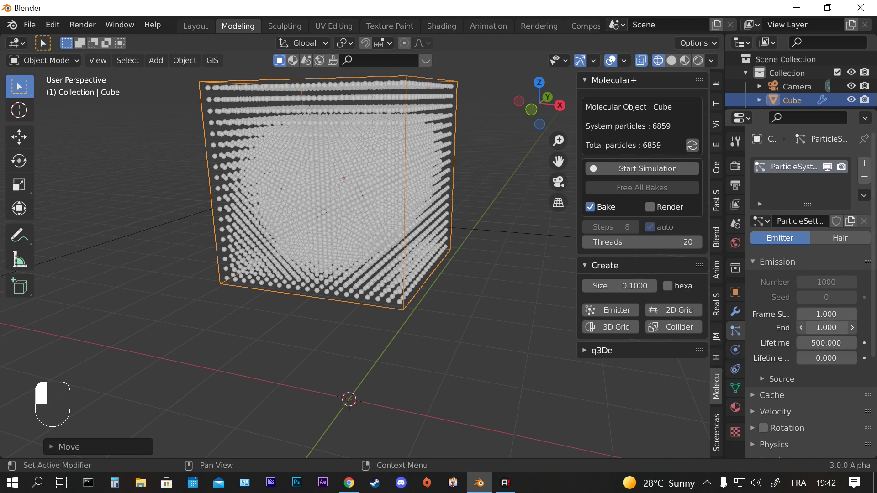
text(1.0)
key(Return)
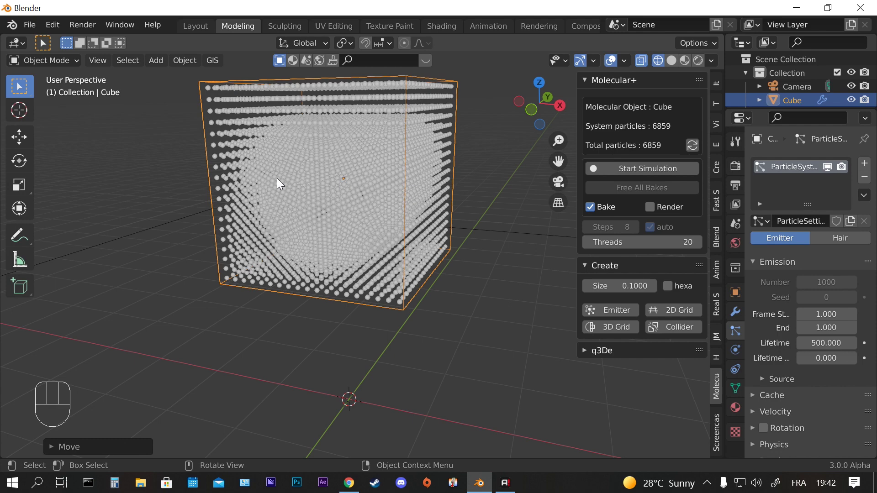
middle_drag(280, 182, 320, 196)
click(827, 327)
text(1.0)
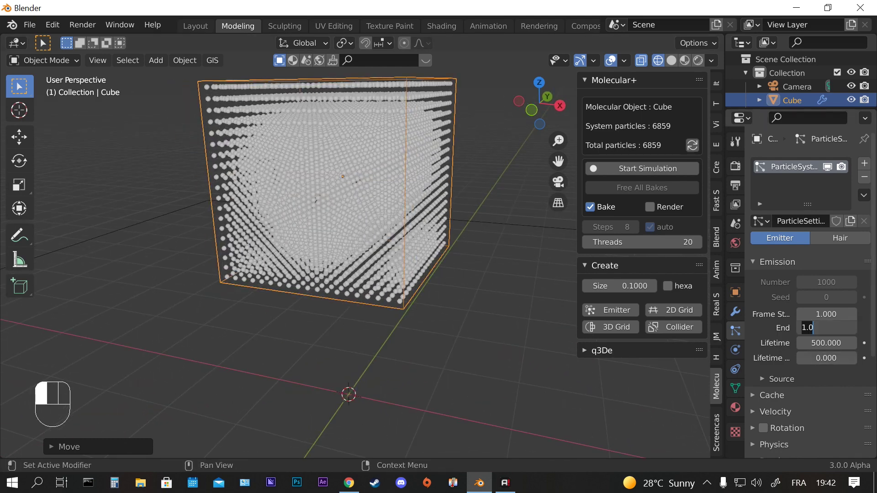
text(00)
key(Return)
middle_drag(292, 219, 232, 200)
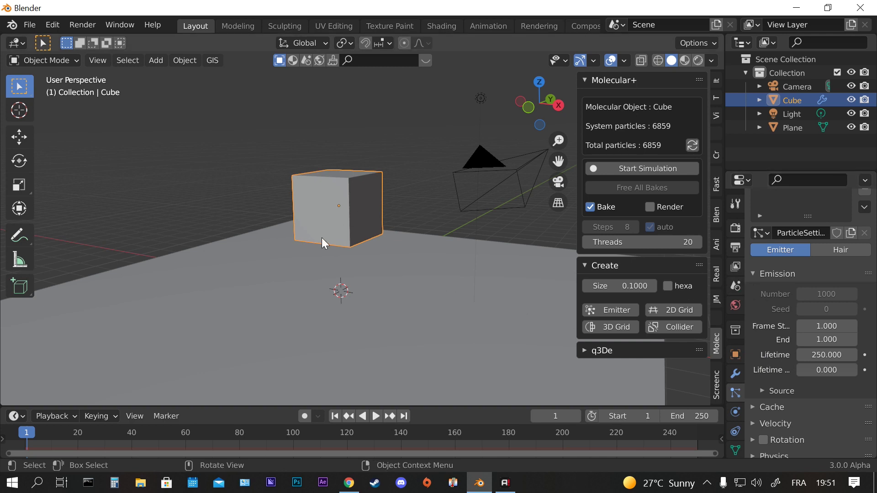
Uncheck Show Emitter in Viewport Display so only the particle grid shows.
middle_drag(322, 239, 333, 232)
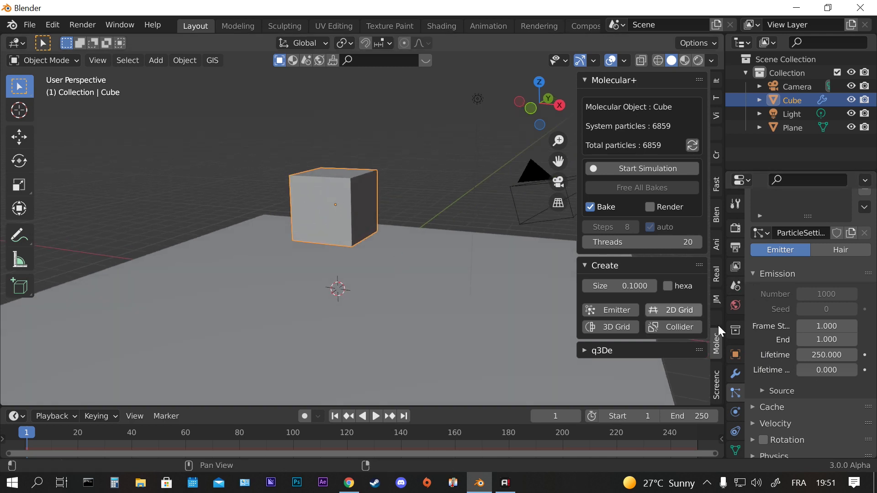
scroll(819, 350, down, 6)
scroll(817, 346, down, 3)
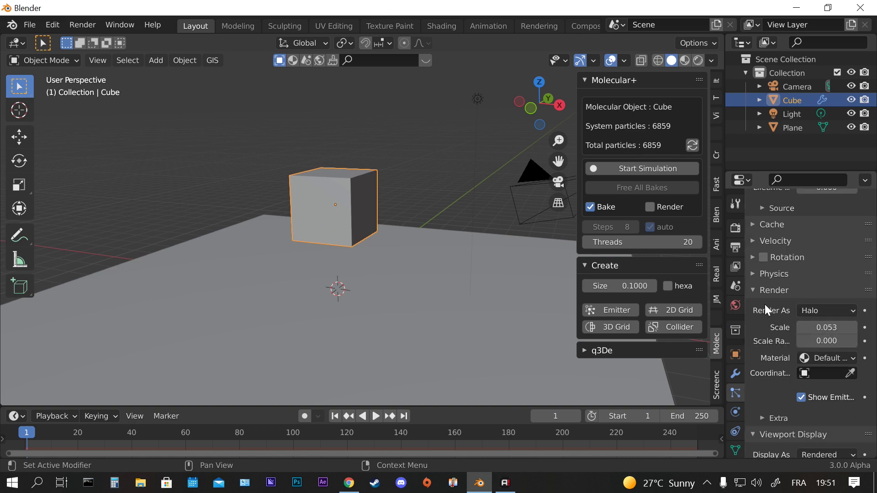
scroll(780, 301, down, 4)
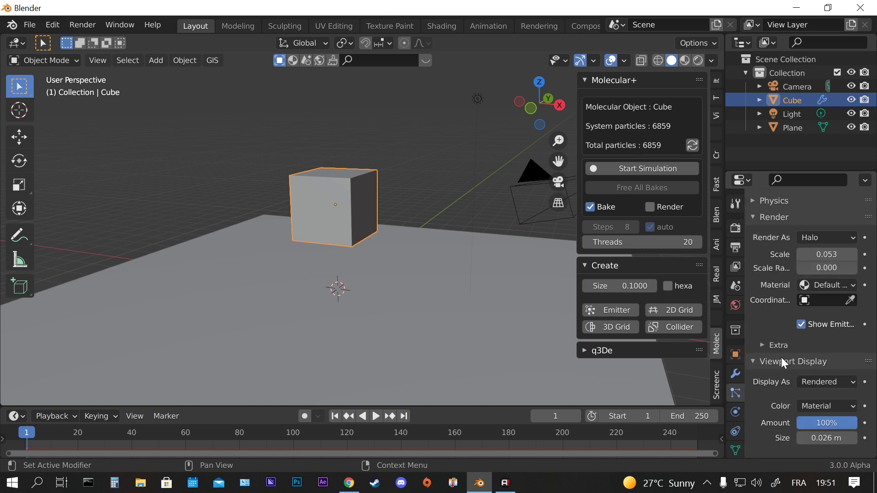
scroll(804, 363, down, 4)
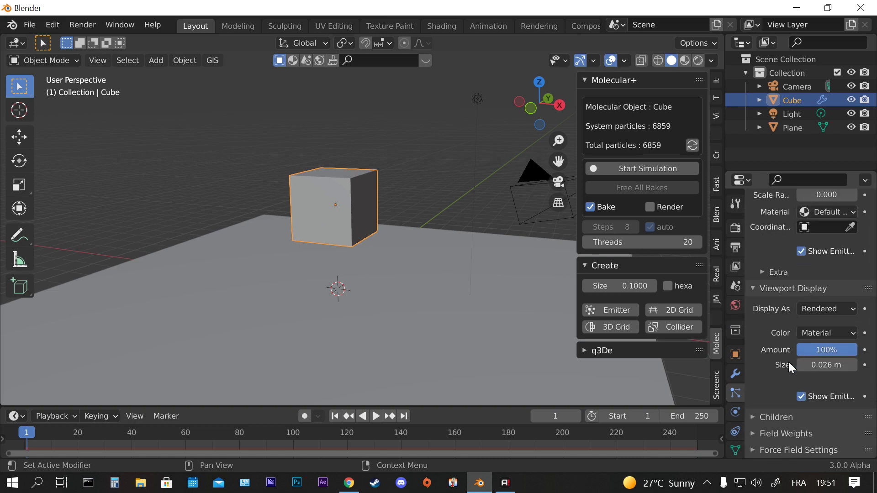
click(801, 396)
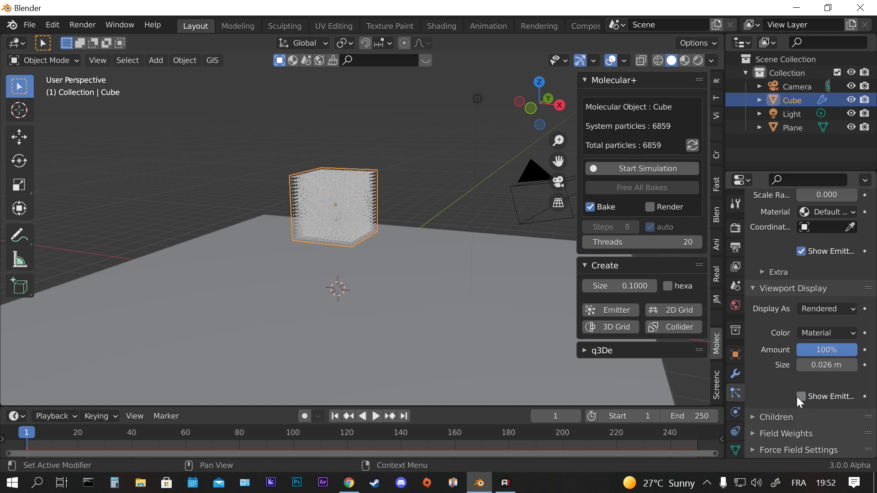
Deselect the cube and orbit around the particle grid.
scroll(362, 199, up, 6)
scroll(333, 210, down, 5)
middle_drag(340, 212, 260, 191)
click(433, 198)
middle_drag(331, 211, 340, 202)
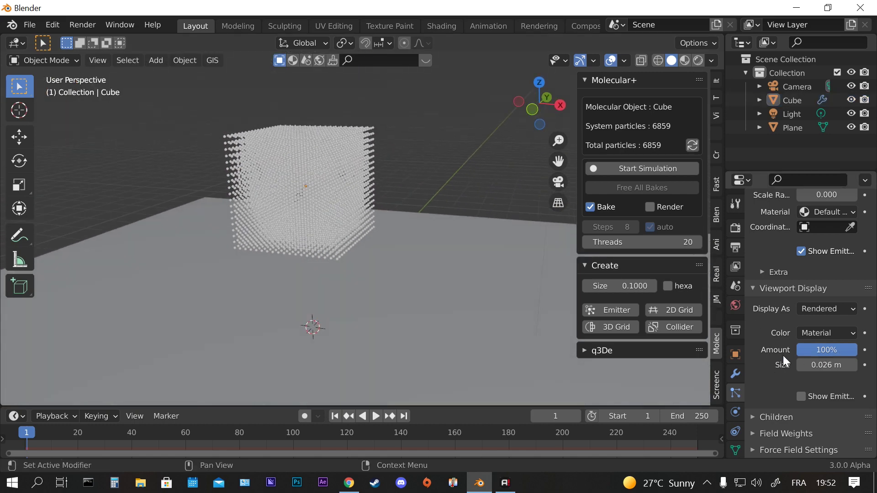
middle_drag(417, 175, 443, 182)
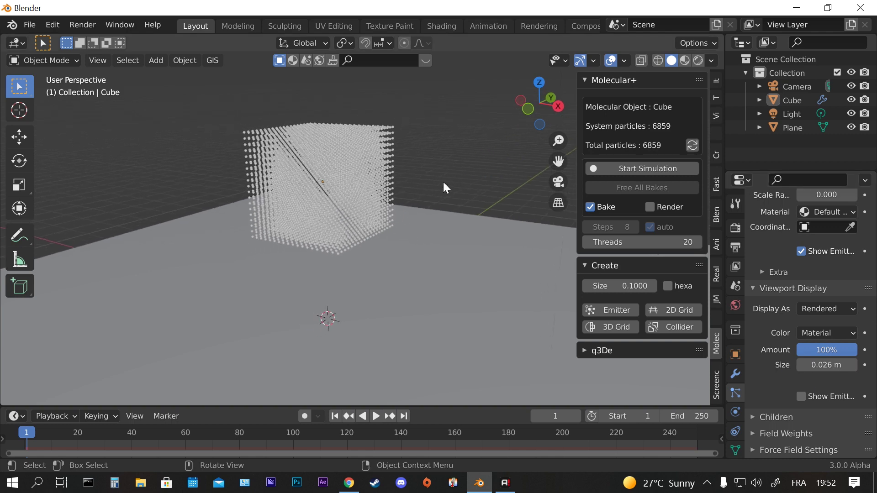
Add a shrunken icosphere above-right of the particle cube, then reselect the cube.
key(shift+a)
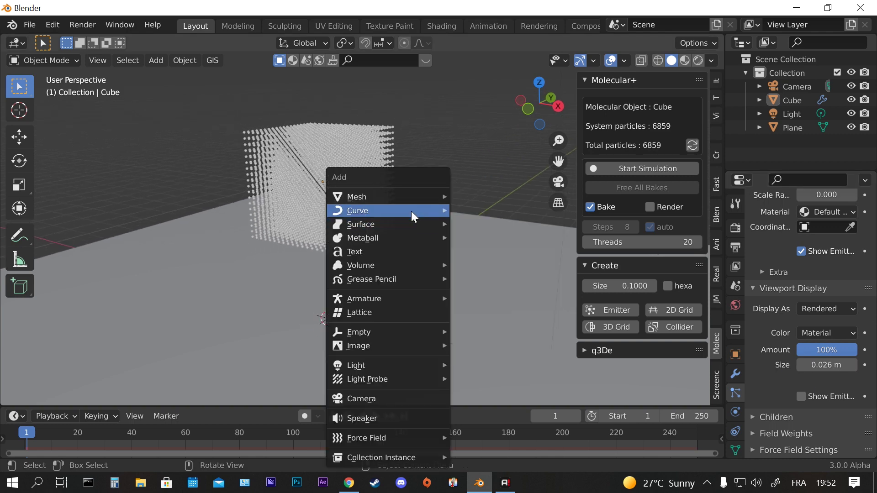
mouse_move(403, 200)
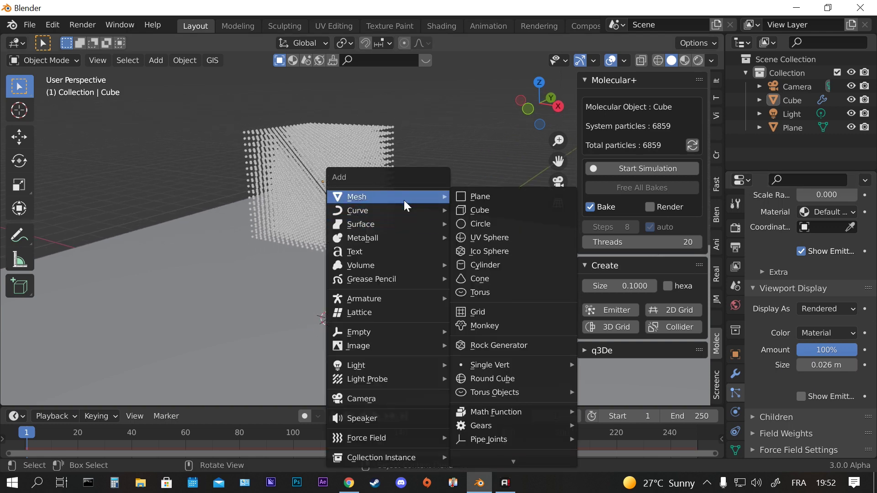
click(490, 252)
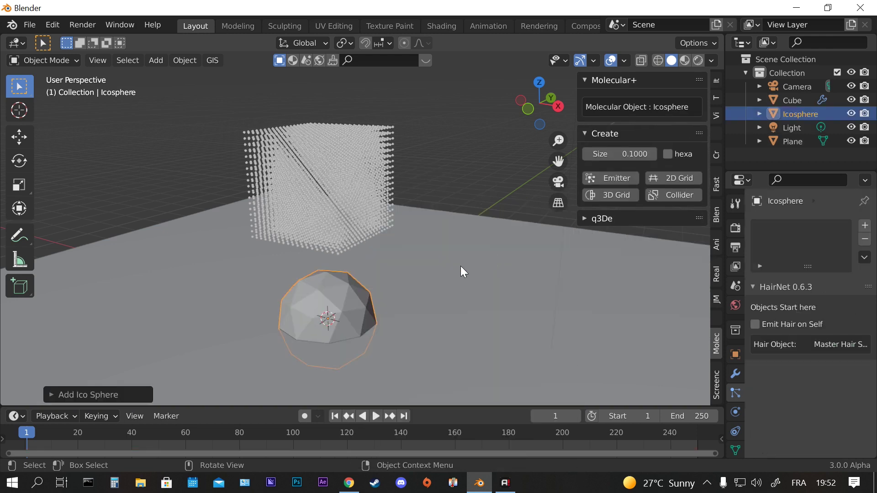
key(s)
click(372, 299)
key(g)
click(563, 111)
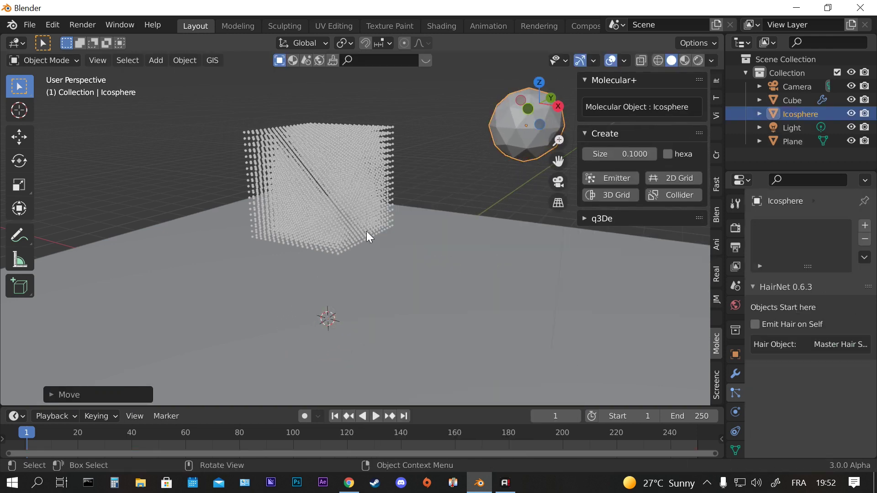
mouse_move(485, 150)
middle_down()
mouse_move(458, 191)
mouse_move(487, 135)
middle_up()
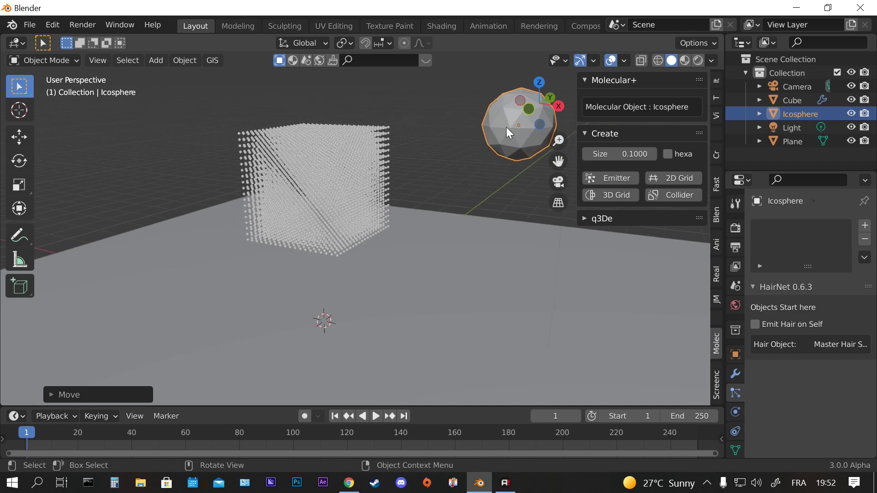
click(351, 137)
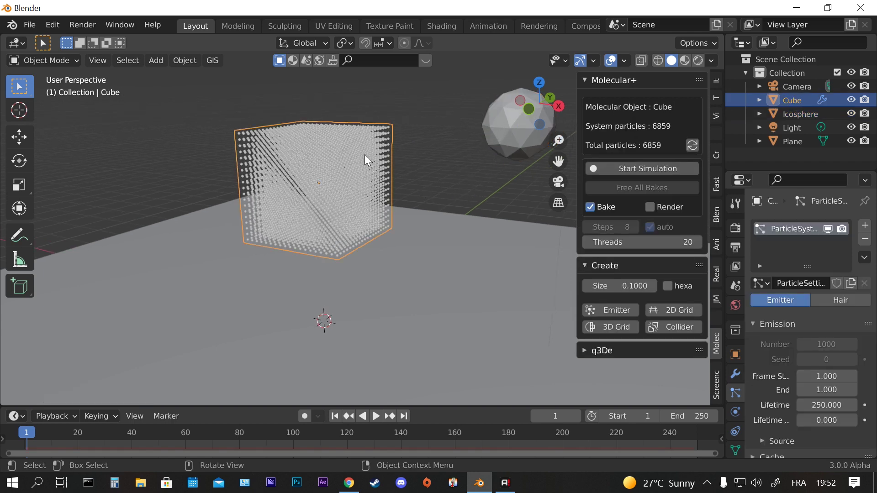
Render the cube's particles as Object instances of the Icosphere.
scroll(797, 309, down, 9)
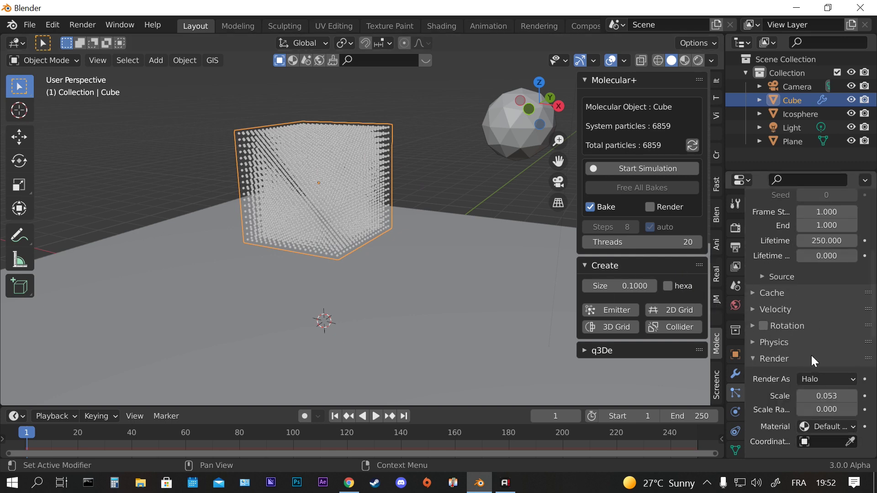
scroll(811, 356, down, 2)
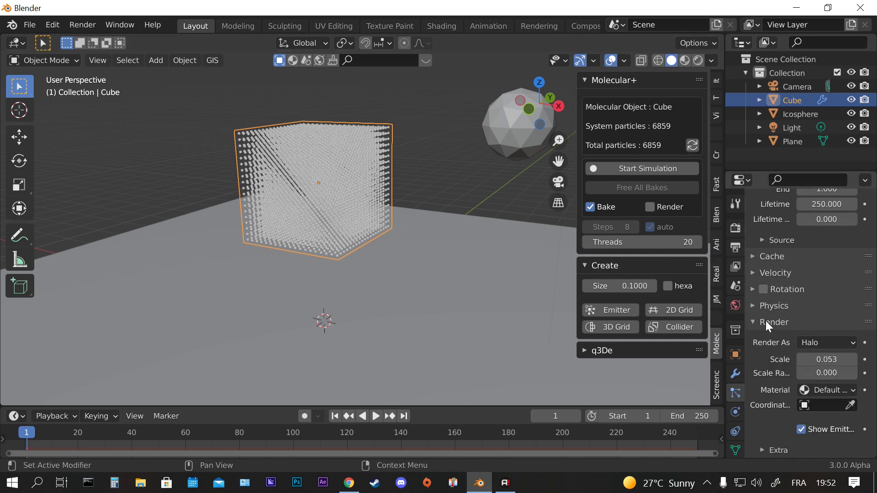
click(835, 341)
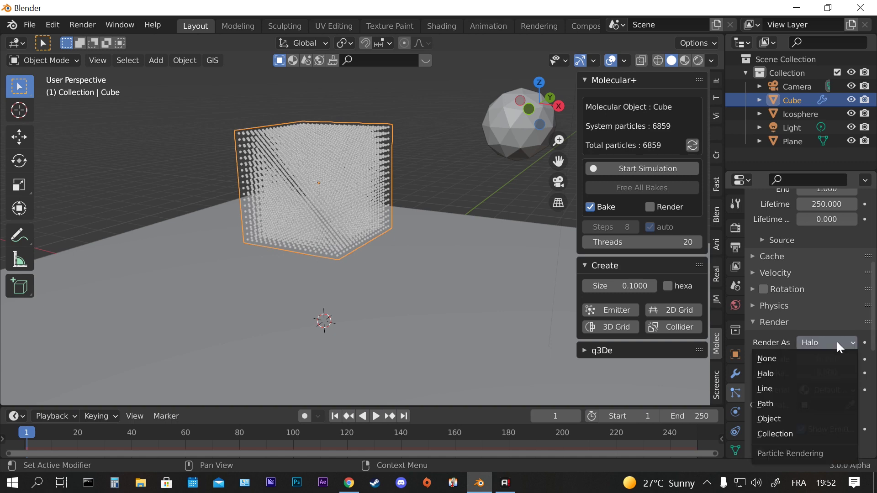
click(779, 418)
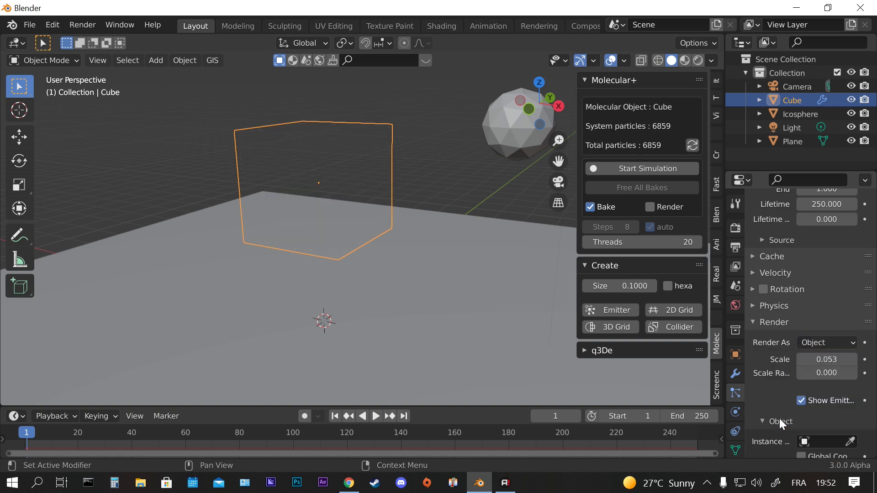
click(851, 441)
click(509, 126)
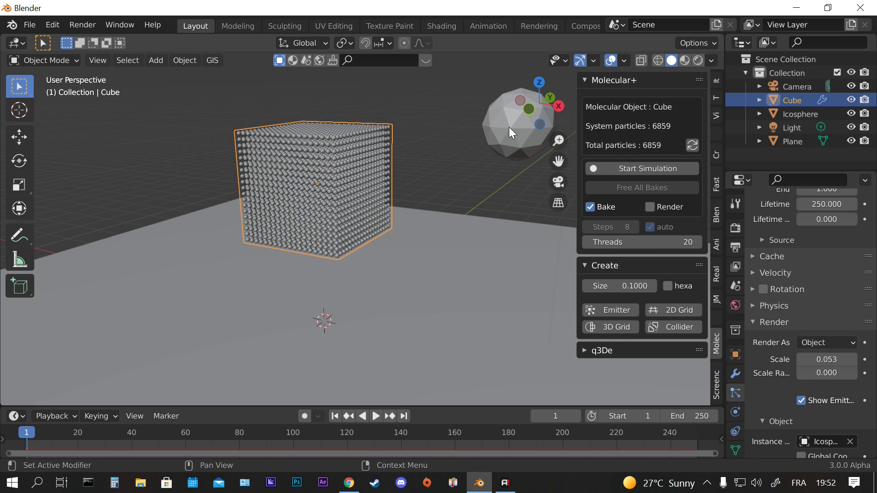
Inspect the sphere-filled cube and set the particle scale to 0.053.
shift+middle_drag(507, 163, 446, 192)
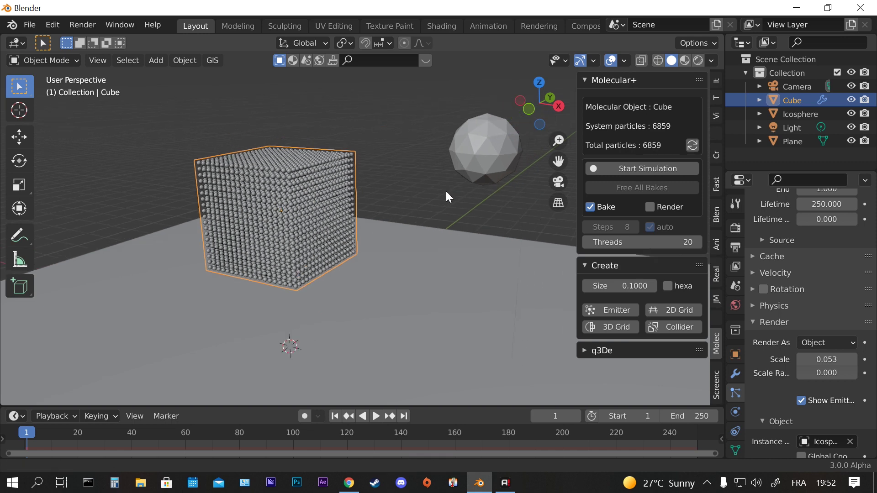
scroll(278, 208, up, 4)
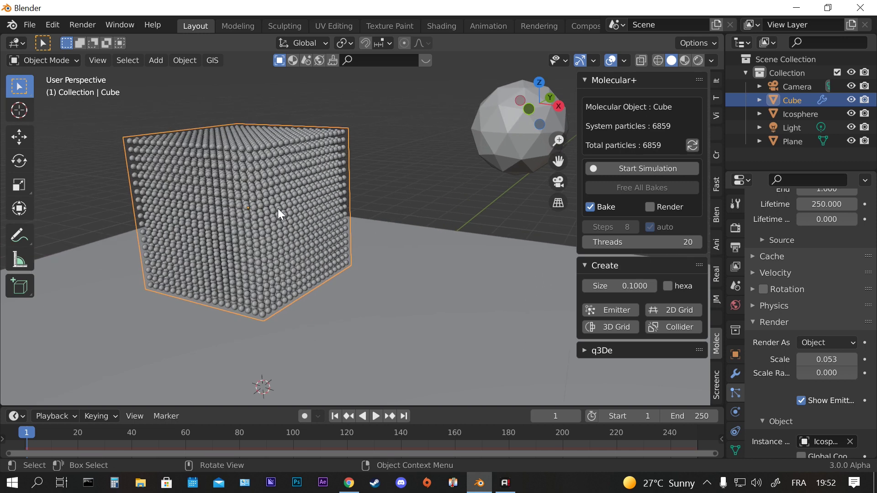
middle_drag(277, 209, 398, 268)
scroll(337, 218, up, 5)
scroll(343, 240, down, 8)
scroll(788, 412, down, 4)
scroll(810, 318, up, 2)
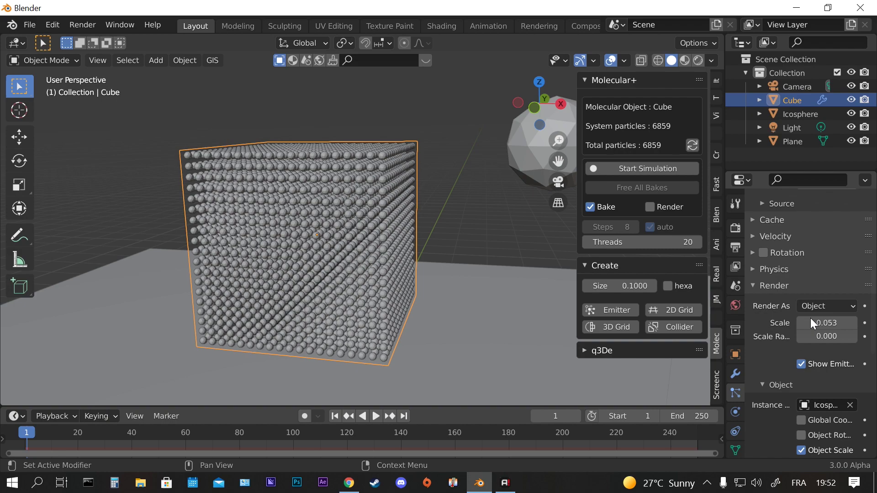
drag(817, 323, 854, 323)
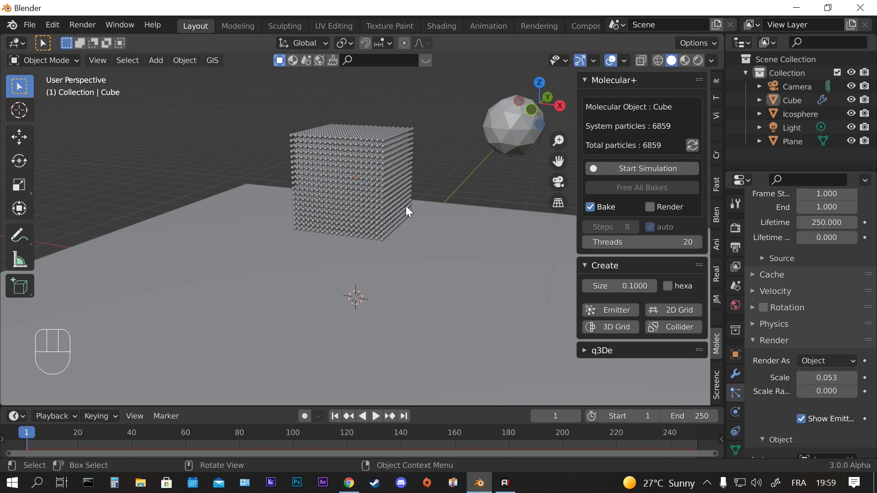
middle_drag(446, 191, 539, 182)
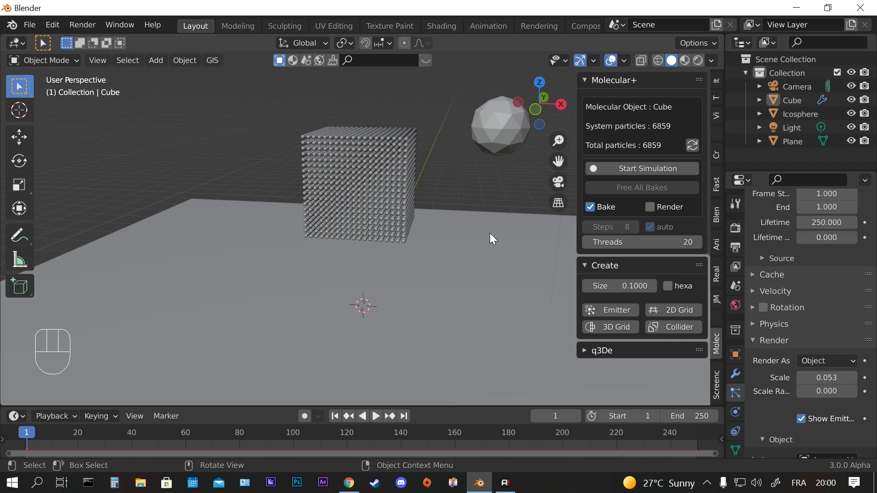
shift+middle_drag(490, 233, 465, 272)
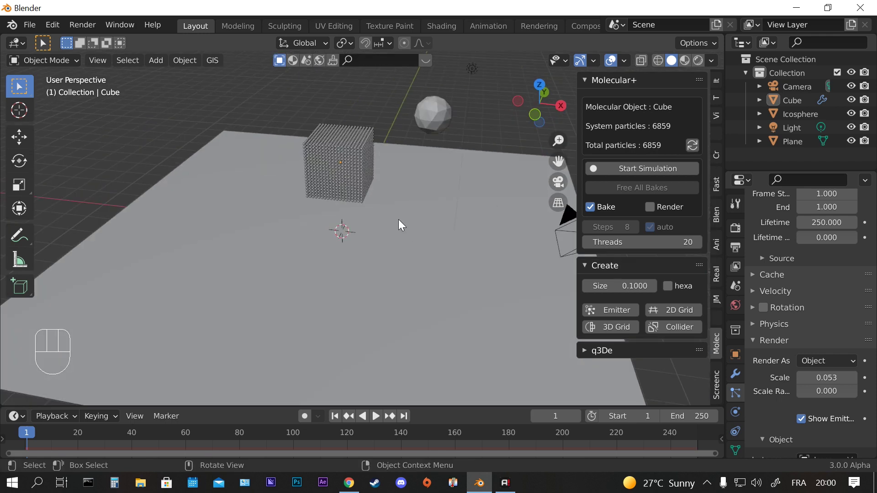
Make the Plane a Molecular+ collider (damping 0.875, friction 0.205, stickiness 5.076), then reselect the Cube.
click(416, 214)
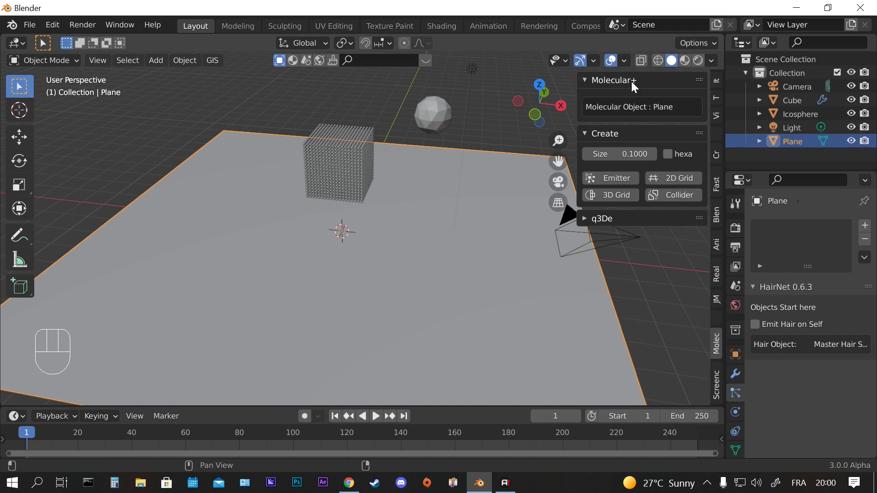
click(676, 196)
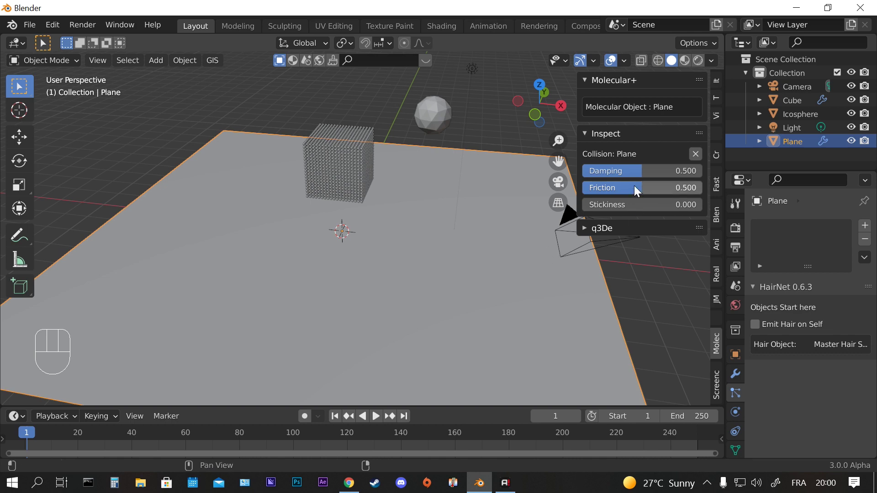
drag(640, 188, 676, 170)
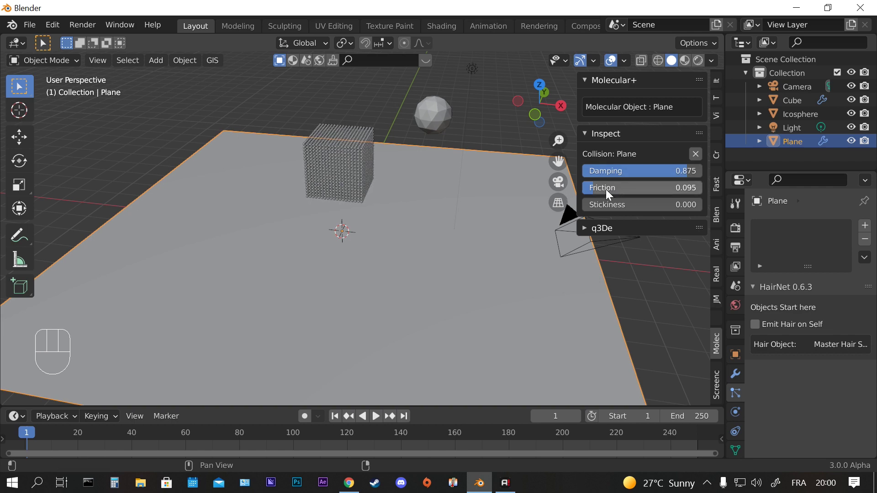
drag(605, 189, 643, 203)
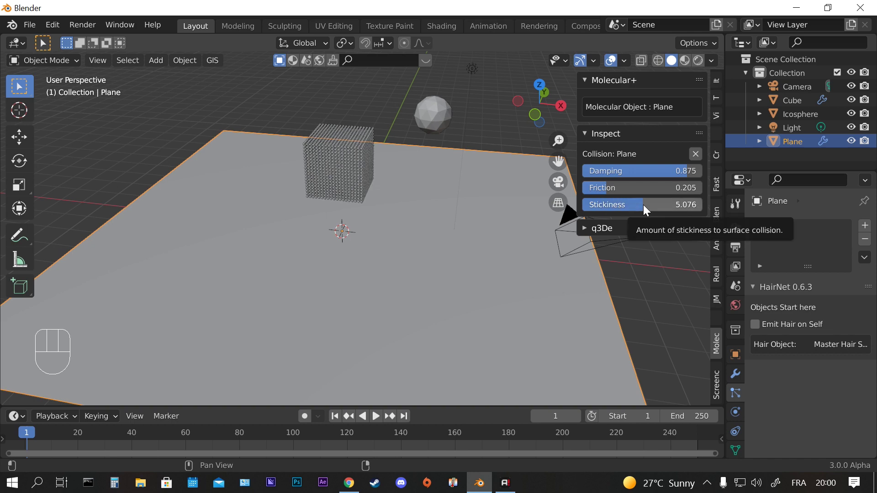
click(348, 137)
middle_drag(339, 165, 341, 148)
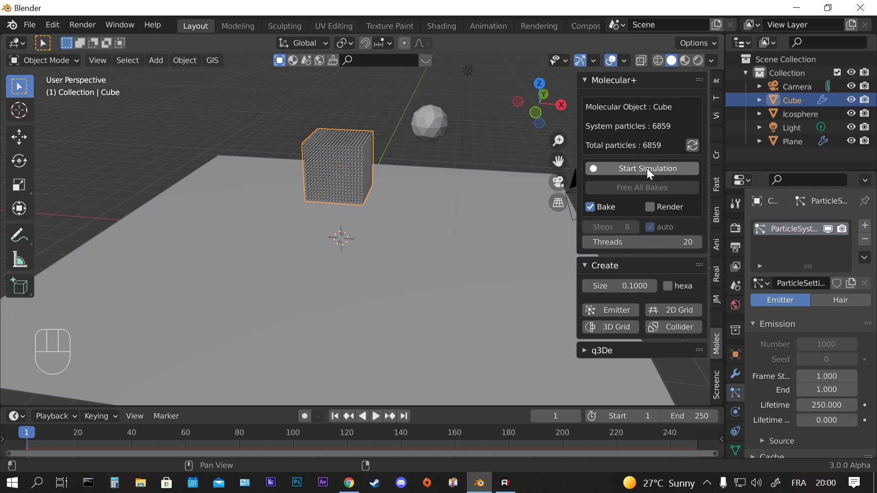
Bake the 6859-particle Molecular+ simulation, play it back, then rewind near frame 1.
click(647, 168)
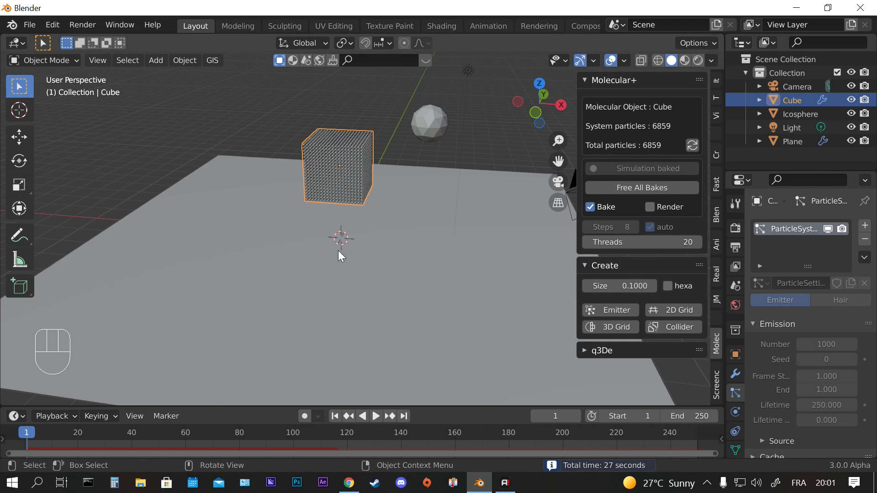
scroll(345, 258, up, 1)
key(space)
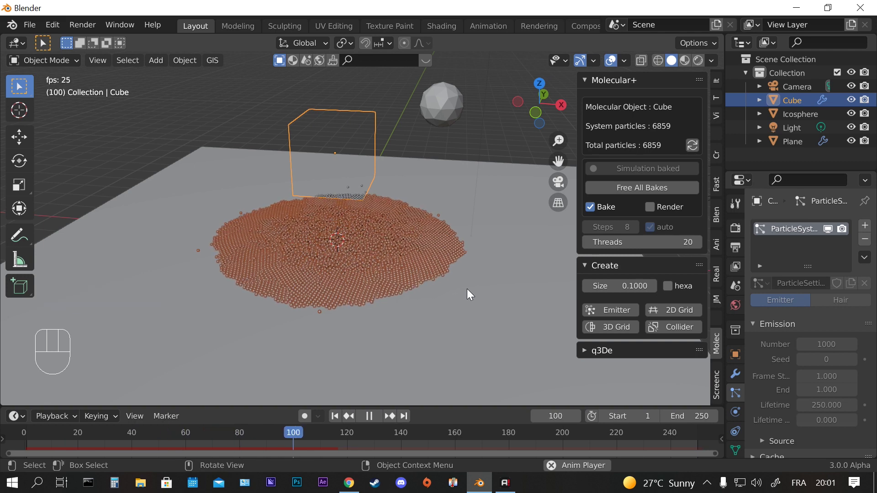
key(space)
key(space)
key(space)
mouse_move(27, 436)
mouse_down()
mouse_move(65, 444)
mouse_move(29, 451)
mouse_up()
Apply Shade Smooth to the Icosphere so its particle copies look rounded.
click(406, 133)
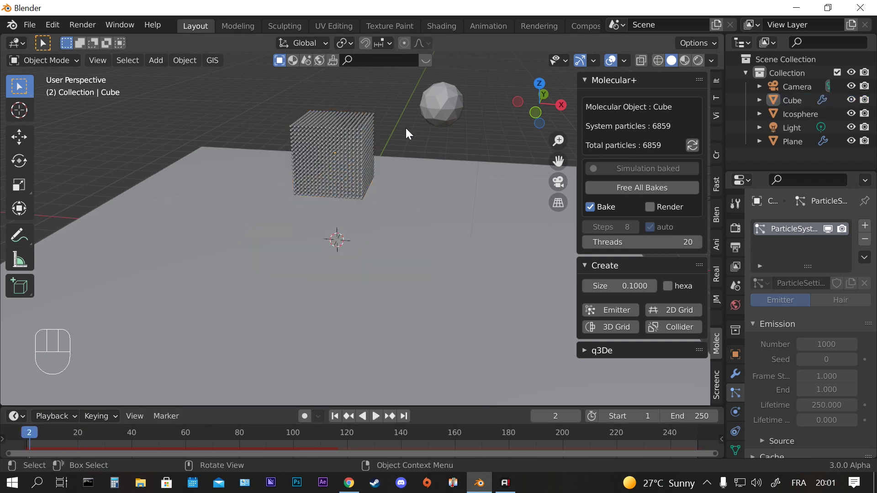
scroll(392, 120, up, 2)
middle_drag(391, 120, 465, 94)
click(465, 93)
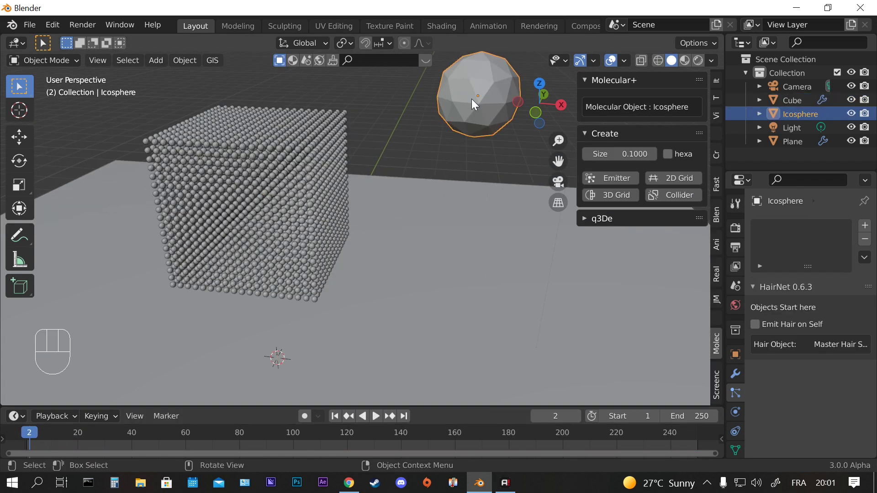
right_click(479, 122)
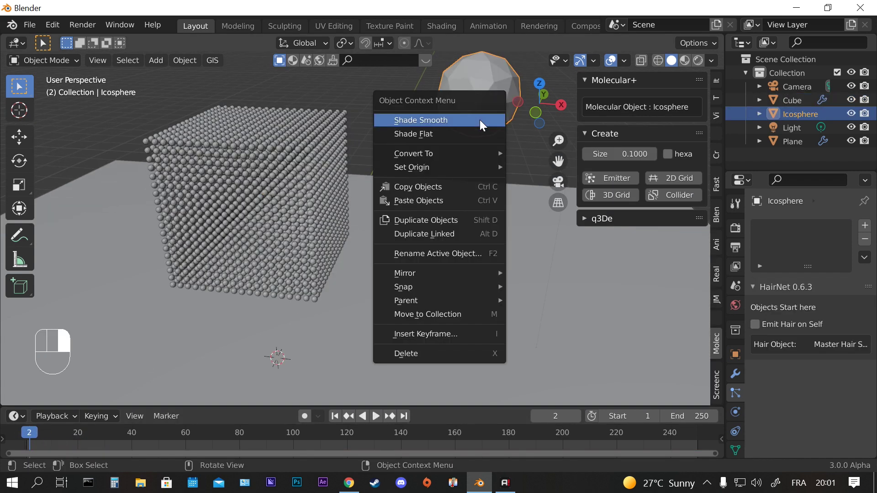
click(444, 122)
middle_drag(452, 165, 430, 171)
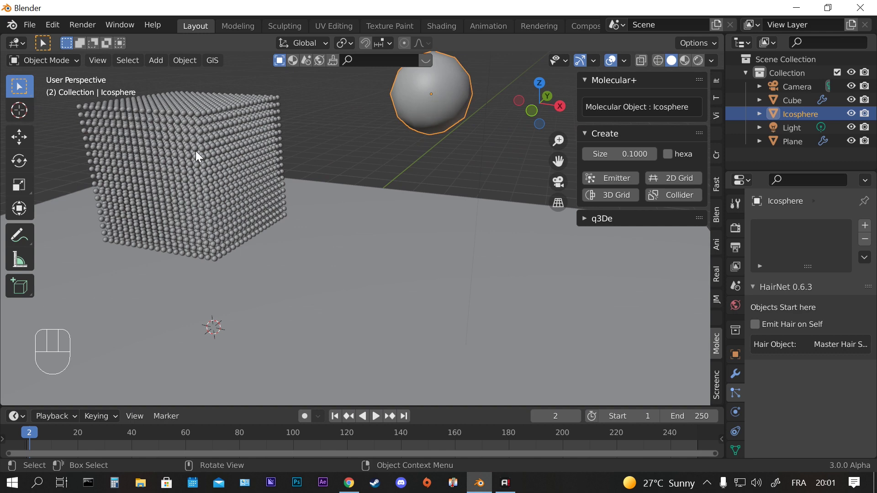
shift+middle_drag(254, 126, 289, 151)
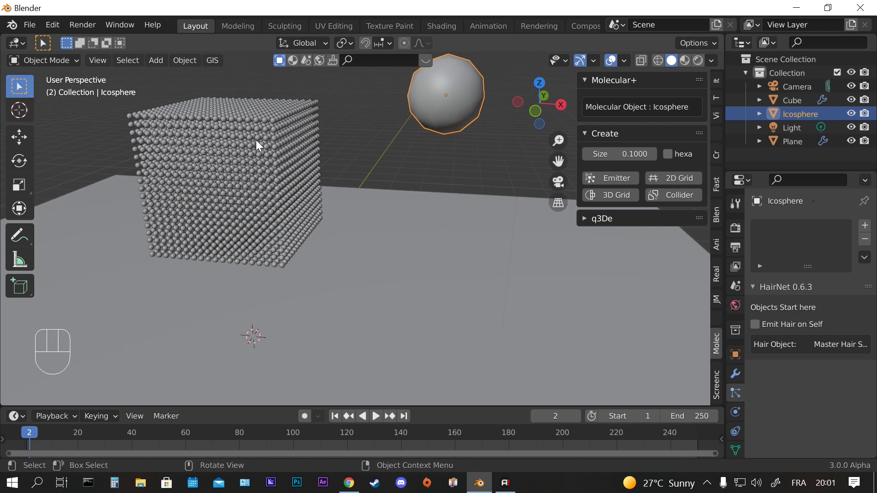
scroll(276, 157, down, 2)
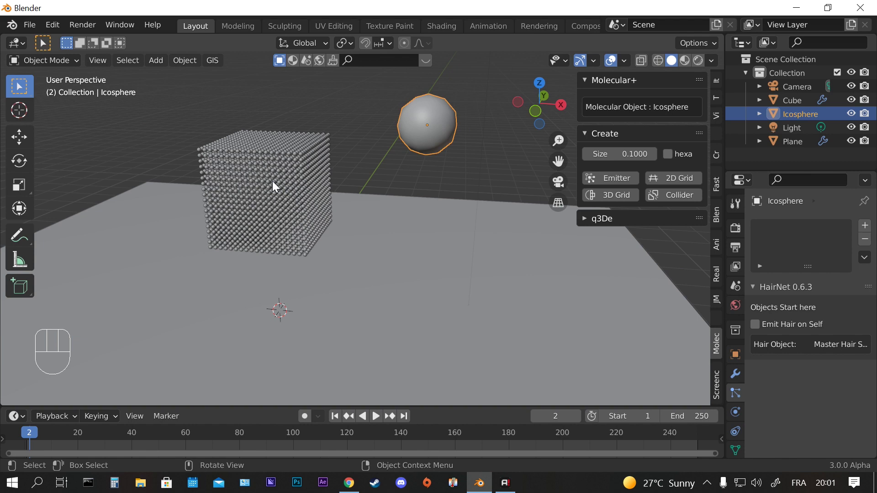
Select the Cube, bring up its particle Render settings and switch to Numpad 1 front view.
click(281, 160)
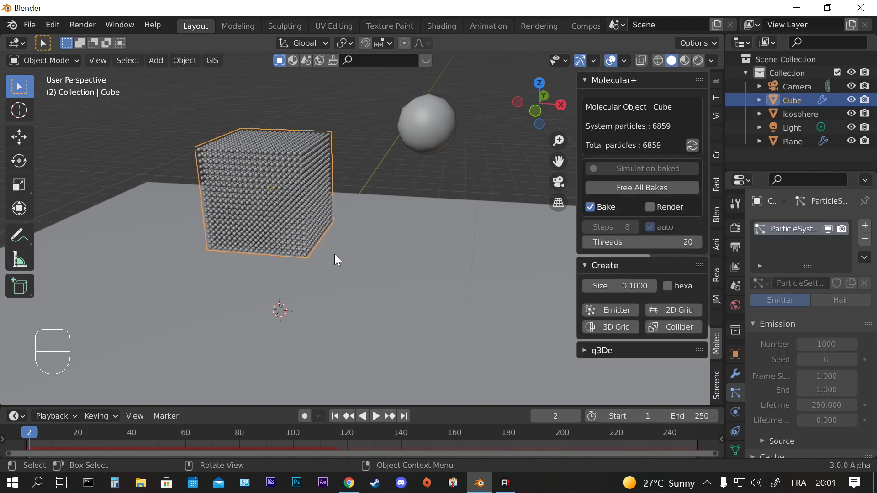
shift+middle_drag(299, 256, 313, 254)
scroll(783, 378, down, 6)
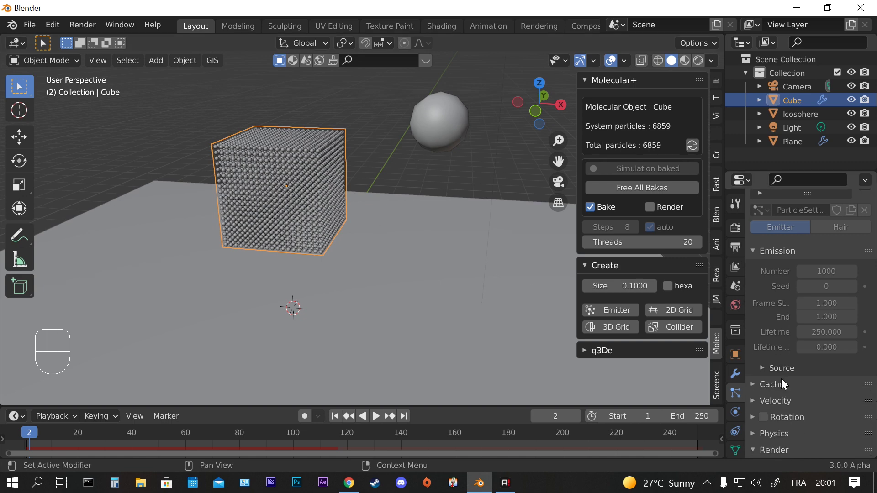
scroll(790, 378, down, 12)
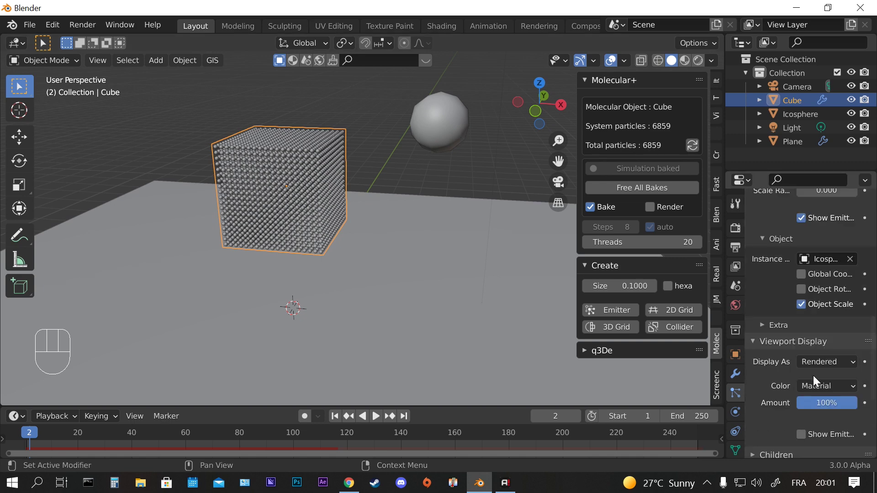
scroll(807, 368, down, 2)
scroll(819, 367, up, 8)
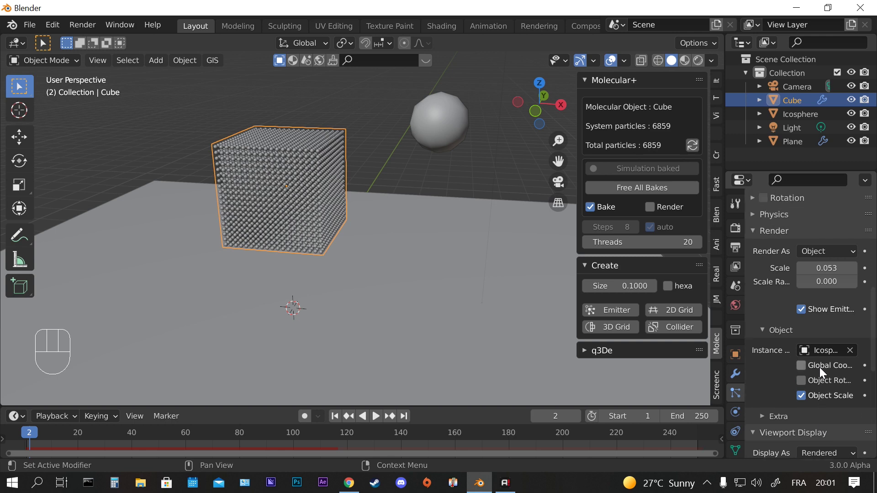
scroll(819, 368, up, 1)
scroll(254, 175, up, 1)
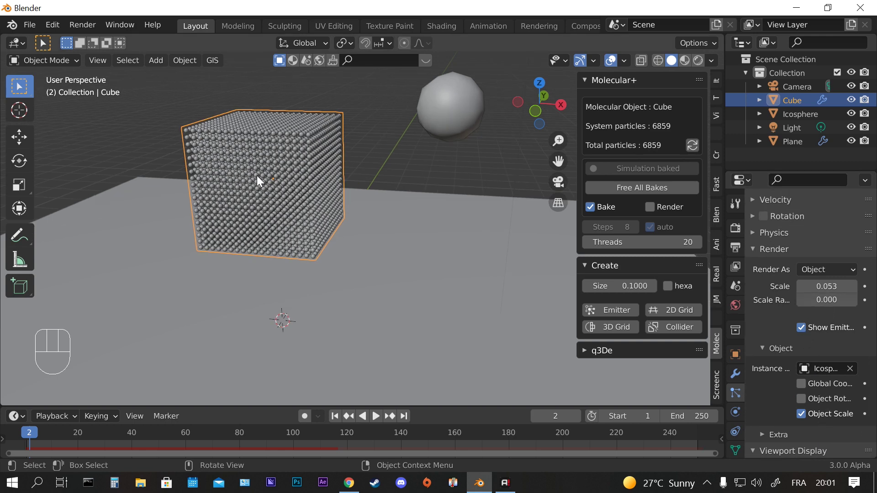
shift+middle_drag(257, 175, 218, 198)
key(KP_1)
scroll(310, 197, up, 4)
scroll(217, 198, up, 2)
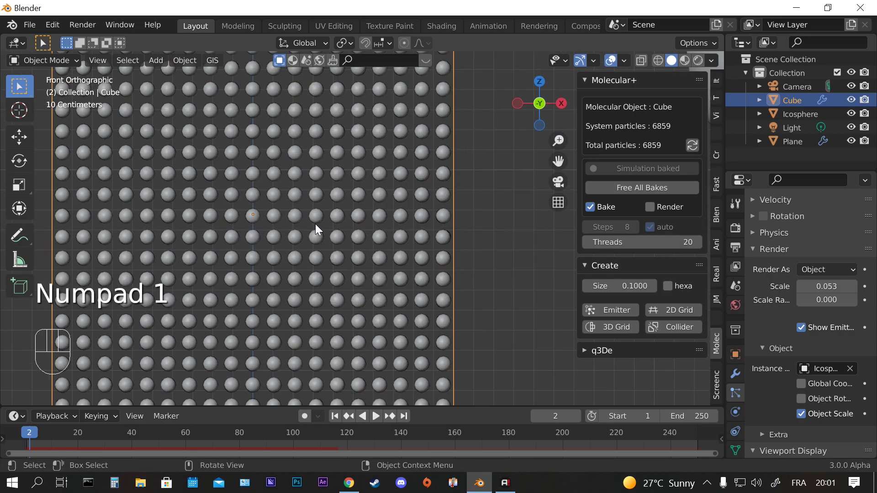
Raise the particle render scale to 0.068 and return to a perspective view.
mouse_move(833, 284)
mouse_down()
mouse_move(845, 284)
mouse_move(822, 284)
mouse_move(853, 284)
mouse_move(824, 284)
mouse_move(843, 284)
mouse_up()
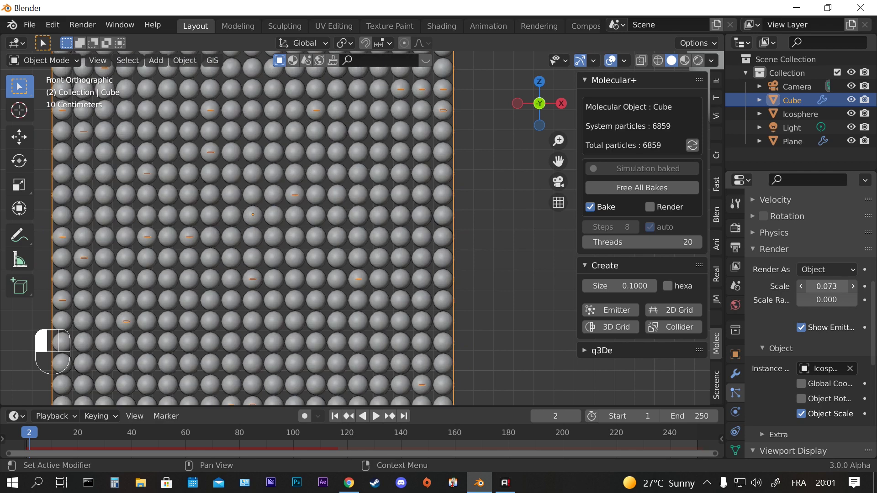
mouse_move(843, 284)
shift+mouse_down()
mouse_move(826, 284)
mouse_move(838, 284)
shift+mouse_up()
scroll(376, 241, down, 4)
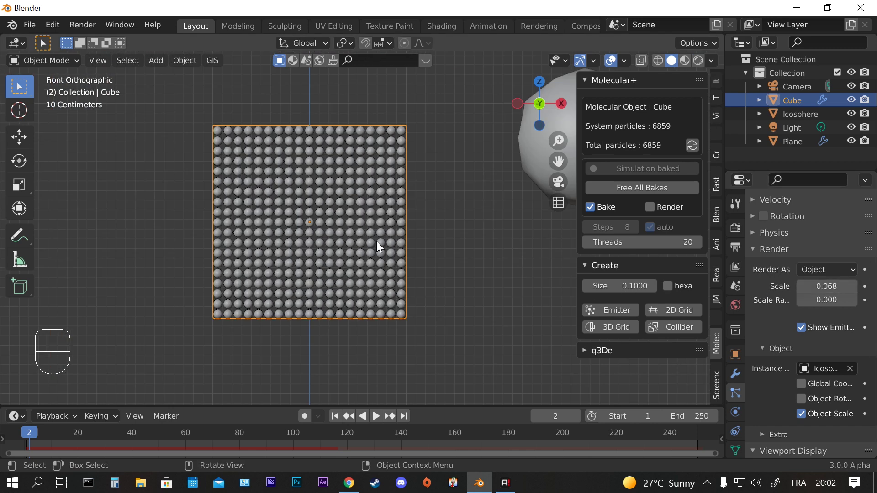
middle_drag(306, 305, 388, 250)
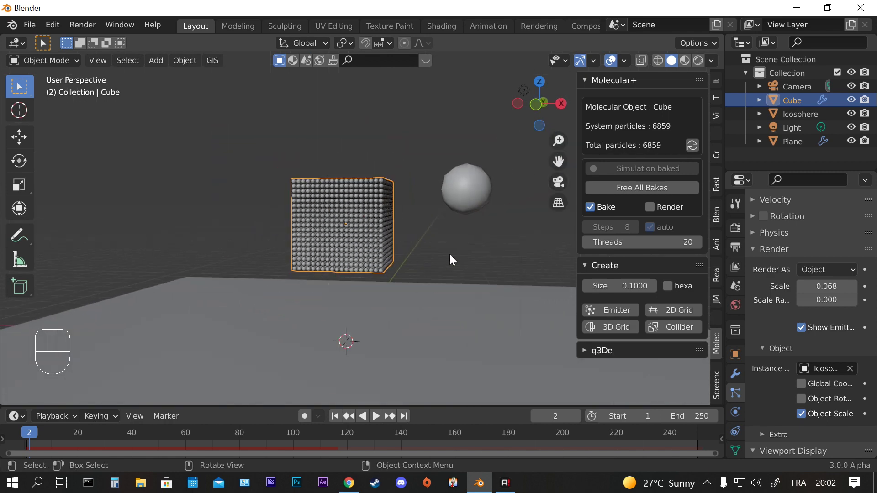
key(shift+c)
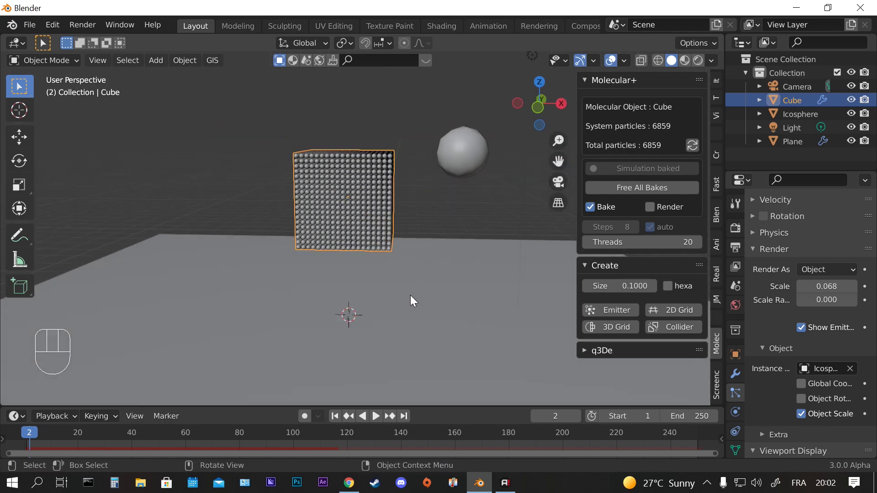
key(space)
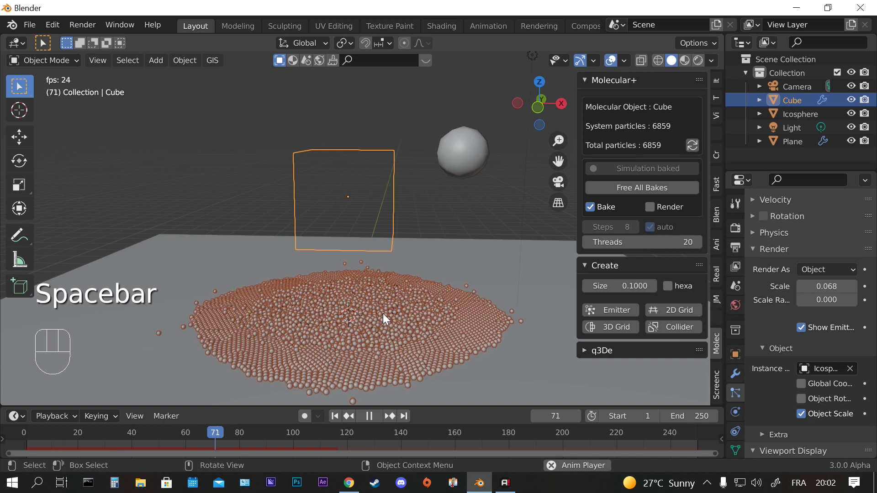
key(space)
click(333, 416)
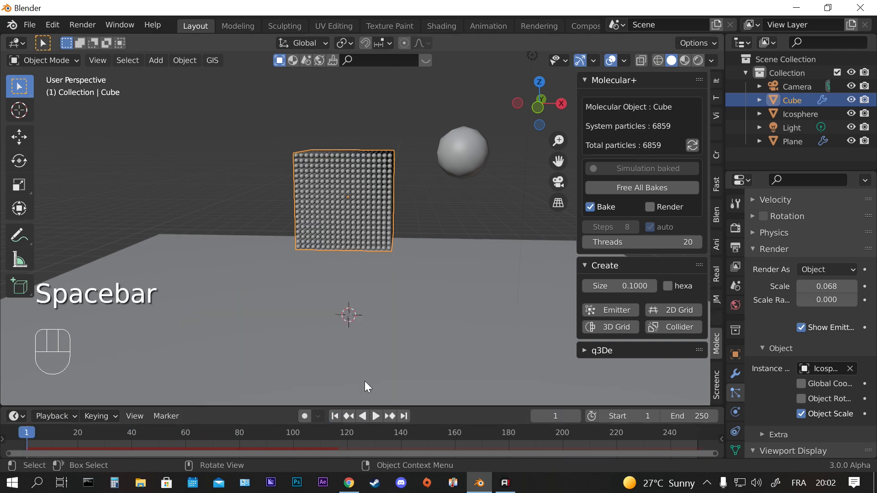
middle_drag(449, 197, 418, 198)
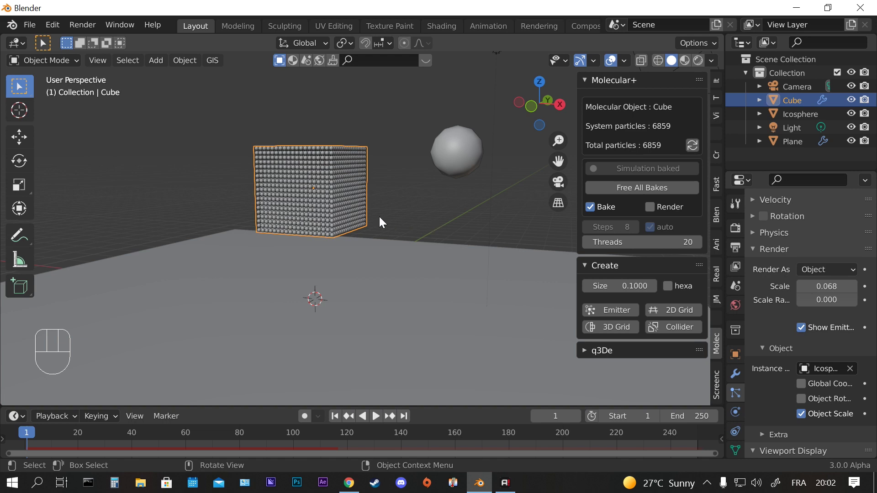
In the Shading workspace, add a new material to the Icosphere.
click(445, 27)
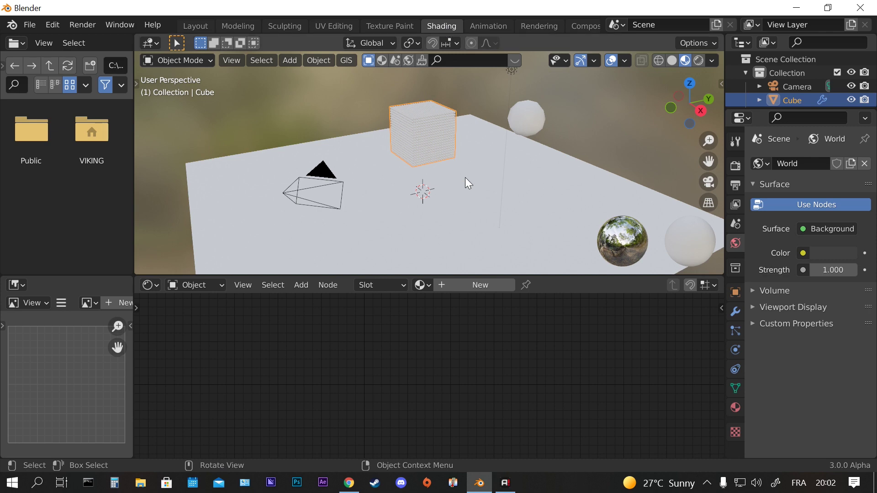
shift+middle_drag(508, 154, 363, 148)
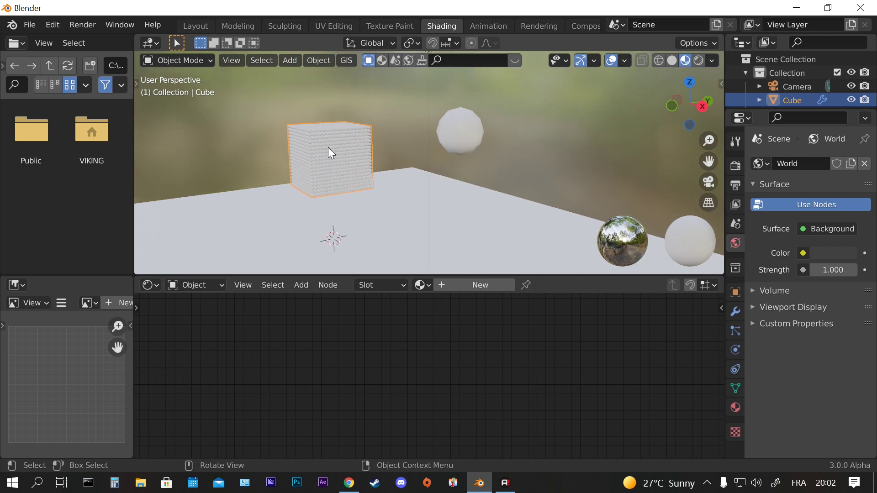
scroll(328, 147, up, 2)
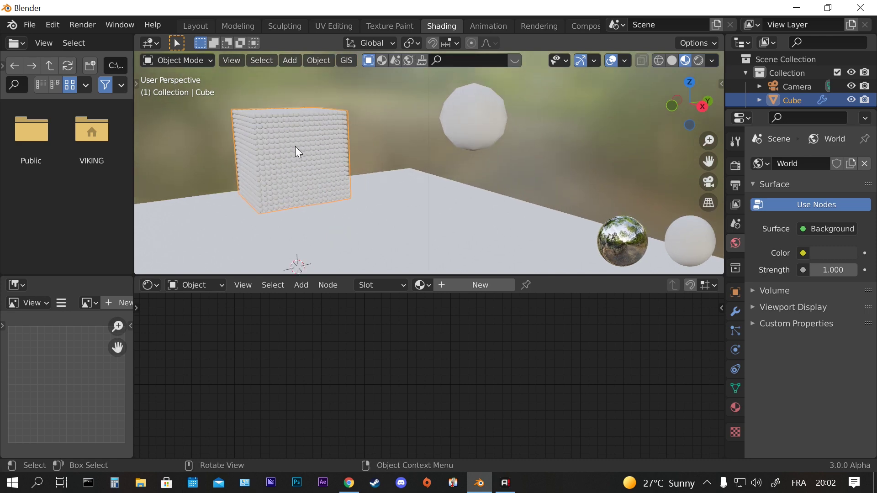
click(484, 118)
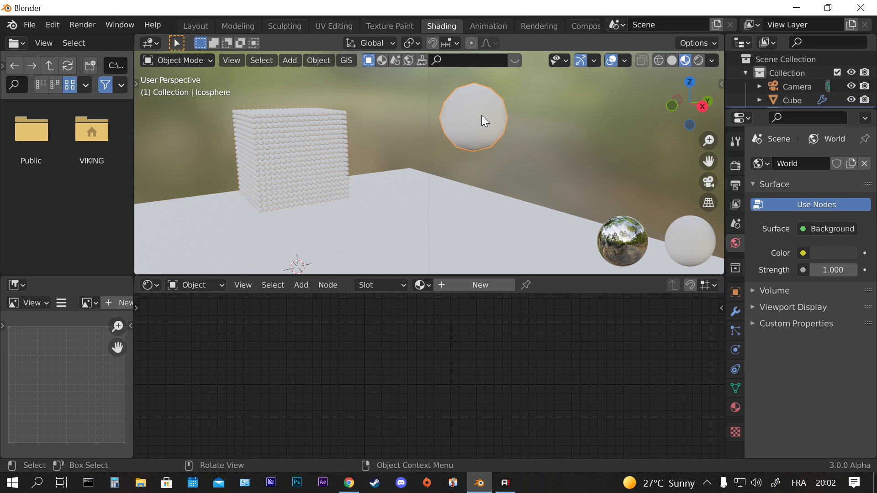
click(465, 285)
Set the material's Base Color to dark green (V 0.102) and Roughness to 0.352.
middle_drag(356, 151, 320, 136)
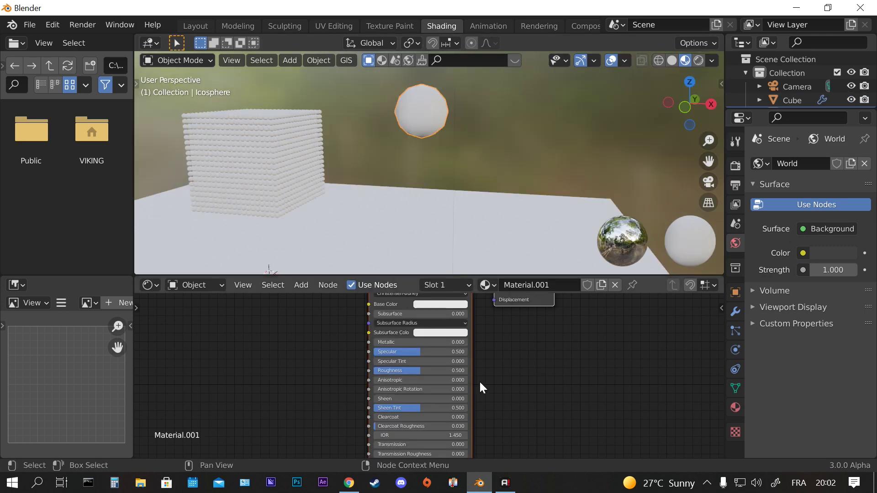
middle_drag(478, 380, 496, 385)
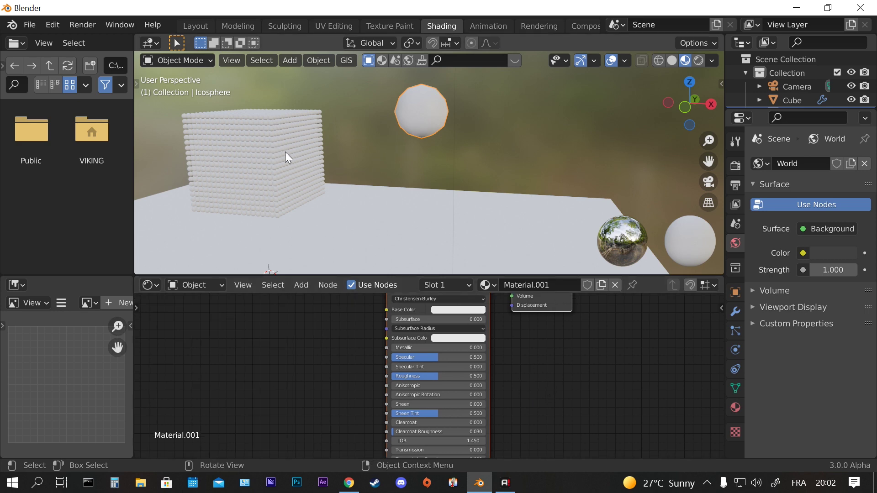
middle_drag(285, 153, 274, 154)
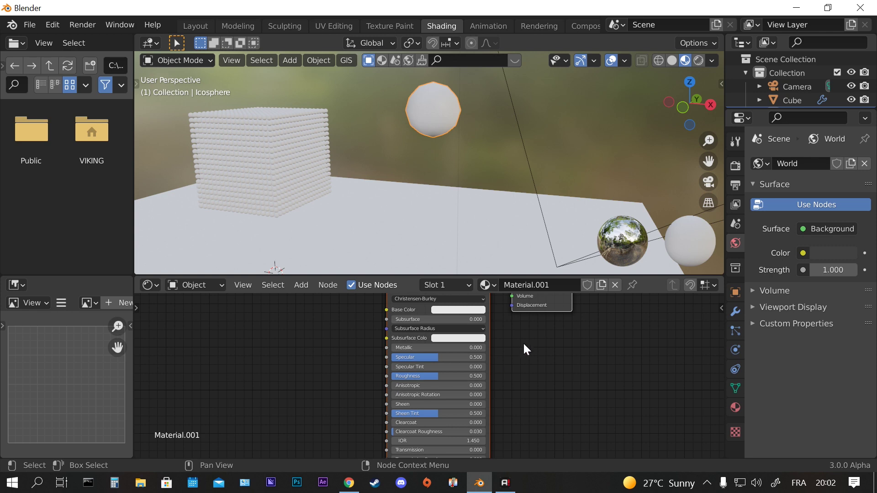
middle_drag(519, 344, 517, 356)
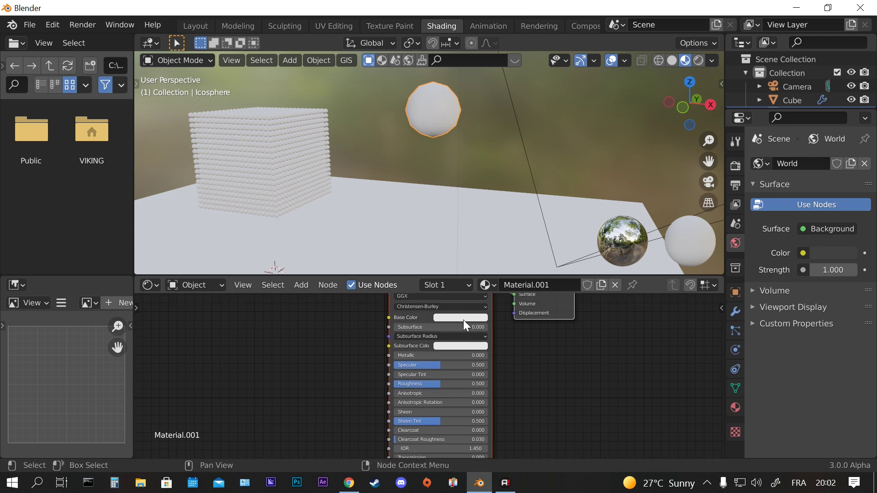
click(460, 318)
drag(463, 224, 443, 220)
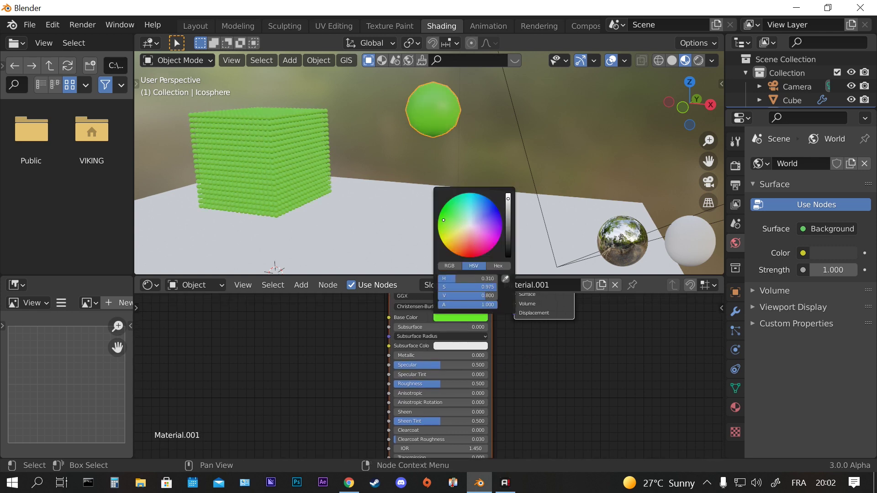
drag(506, 204, 508, 235)
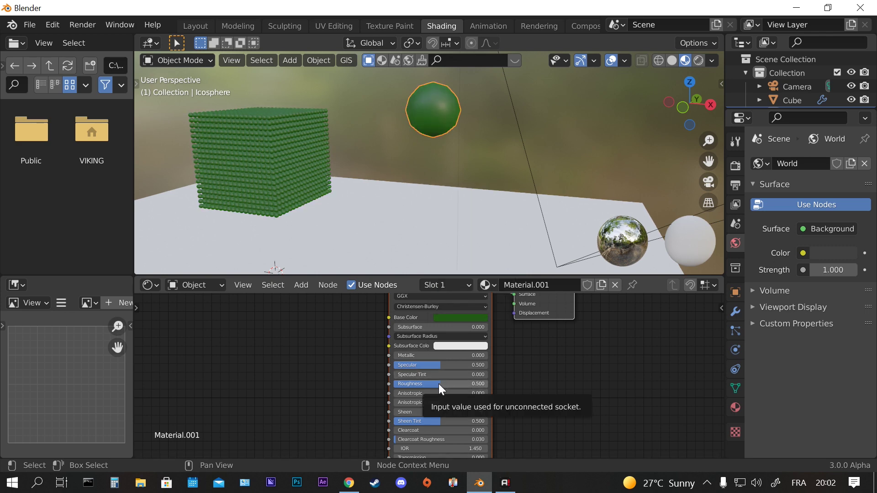
drag(438, 384, 437, 383)
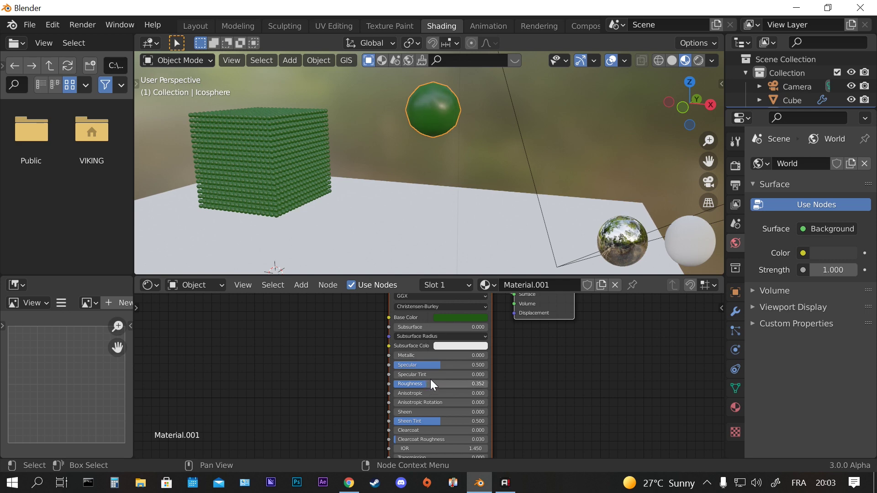
Return to the Layout workspace with Material Preview shading.
click(198, 25)
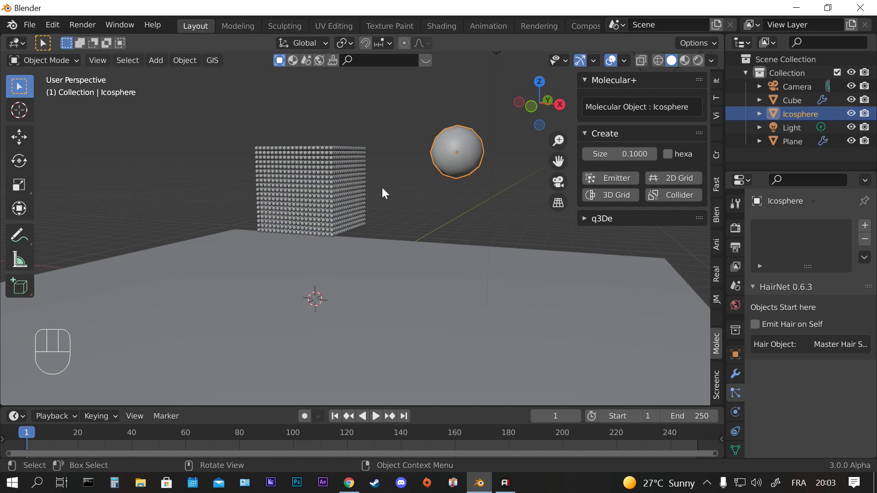
click(685, 61)
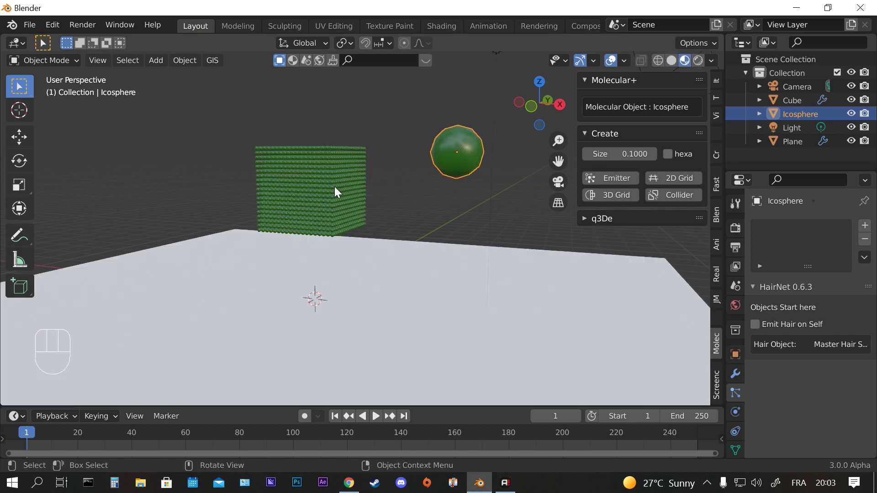
scroll(358, 202, up, 3)
scroll(366, 196, down, 1)
scroll(353, 182, up, 4)
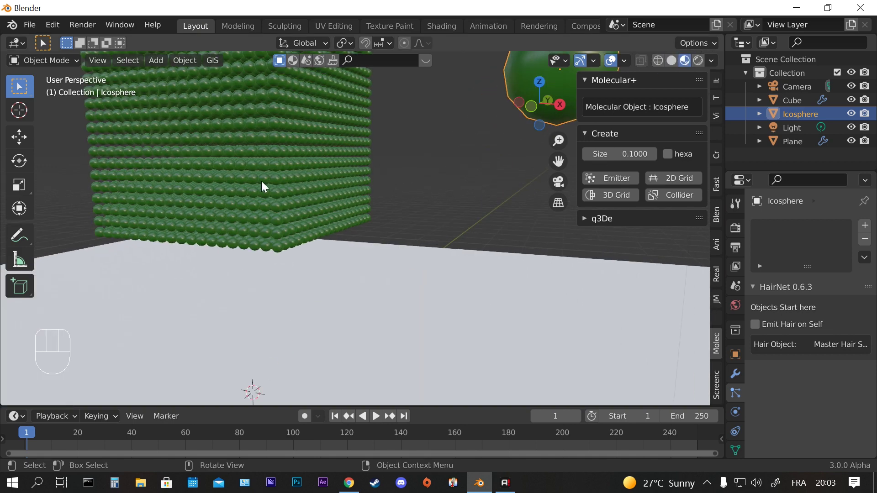
middle_drag(262, 181, 382, 168)
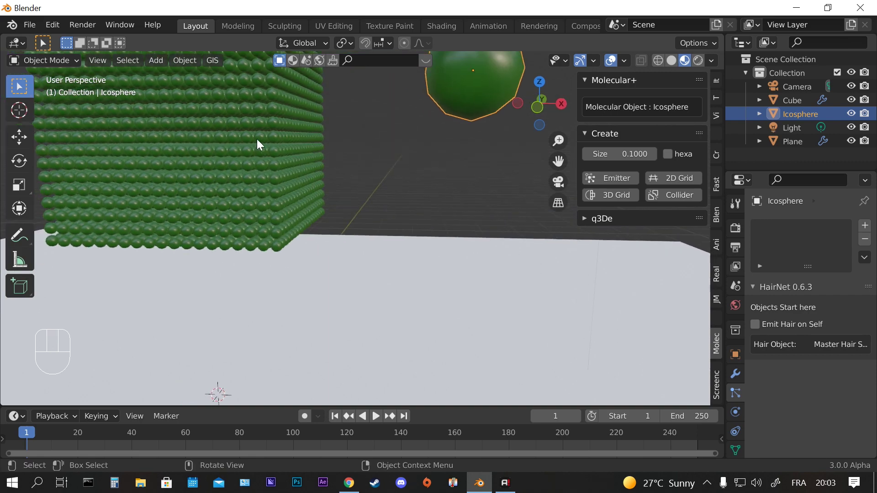
scroll(286, 147, down, 4)
In X-ray Edit Mode, move the top vertices up and bottom vertices about 0.28 m down along Z.
key(Tab)
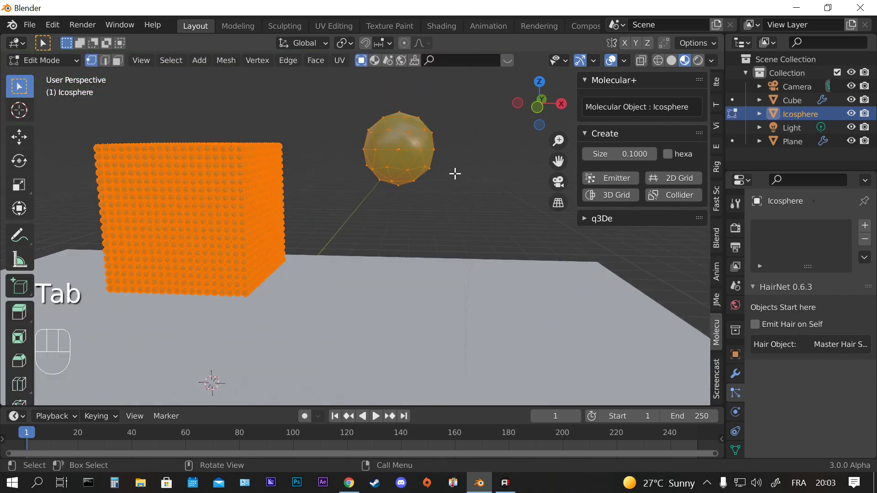
key(alt+z)
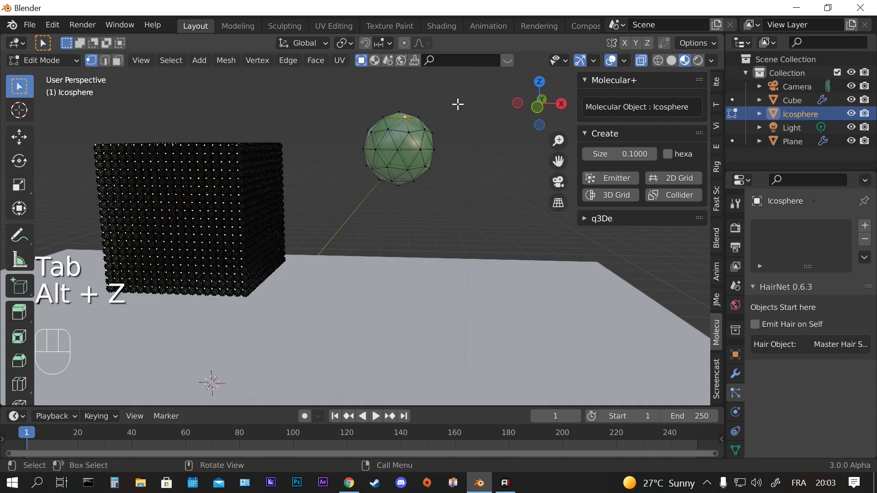
drag(458, 104, 361, 136)
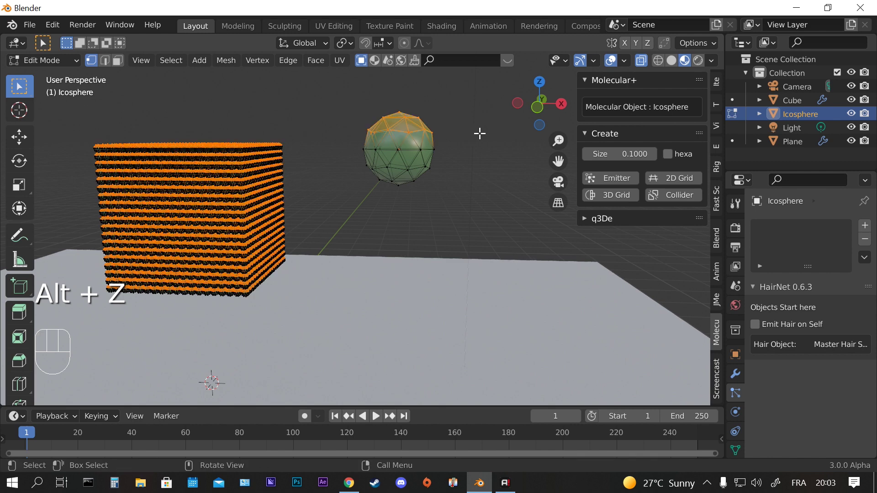
key(g)
key(z)
click(470, 118)
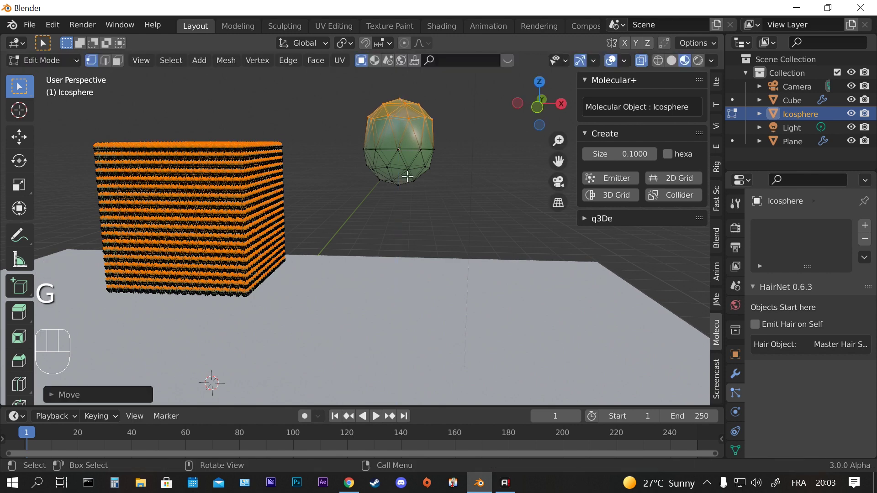
drag(431, 170, 375, 196)
key(g)
key(z)
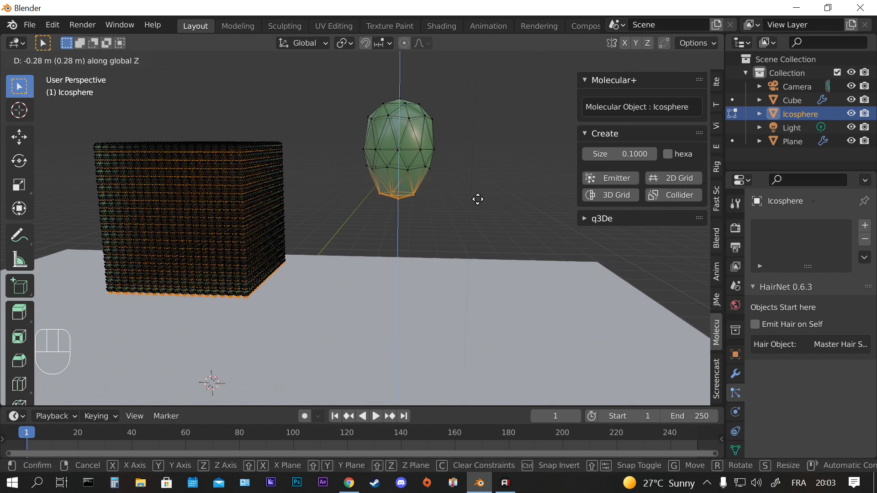
click(478, 199)
Back in Object Mode, play the simulation, rewind, and replay it, pausing at frame 59.
key(Tab)
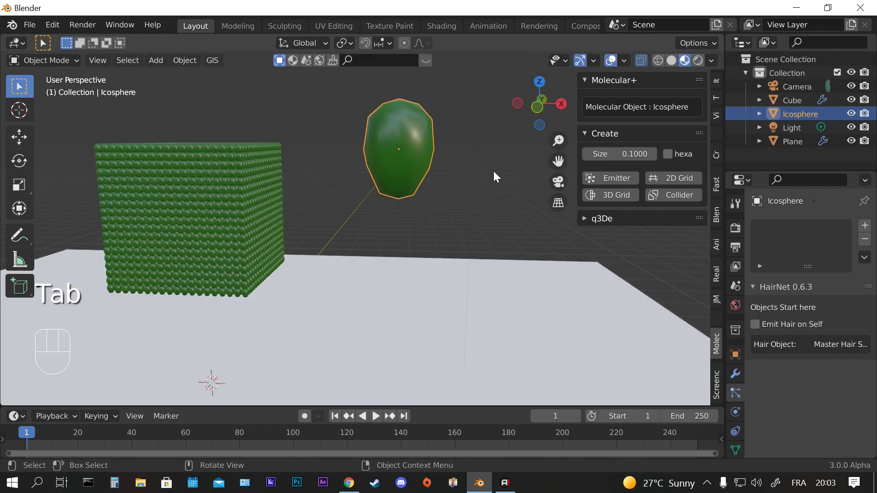
middle_drag(306, 231, 462, 233)
key(space)
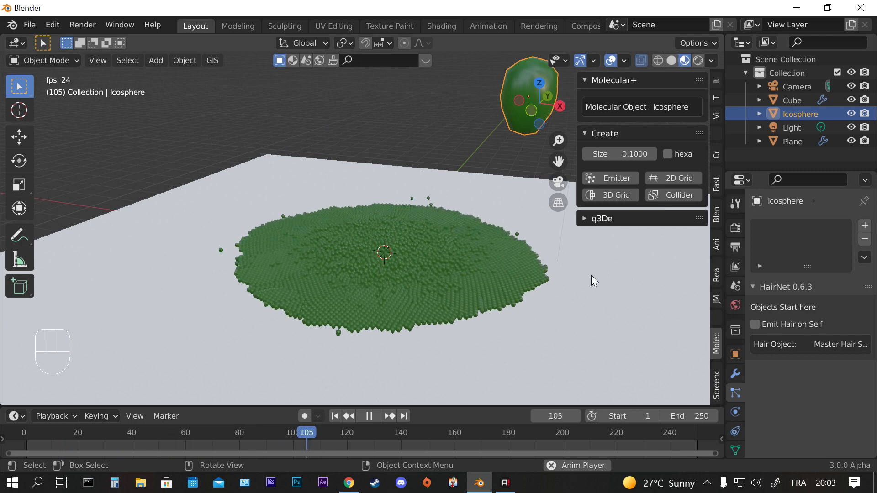
key(space)
key(shift+Left)
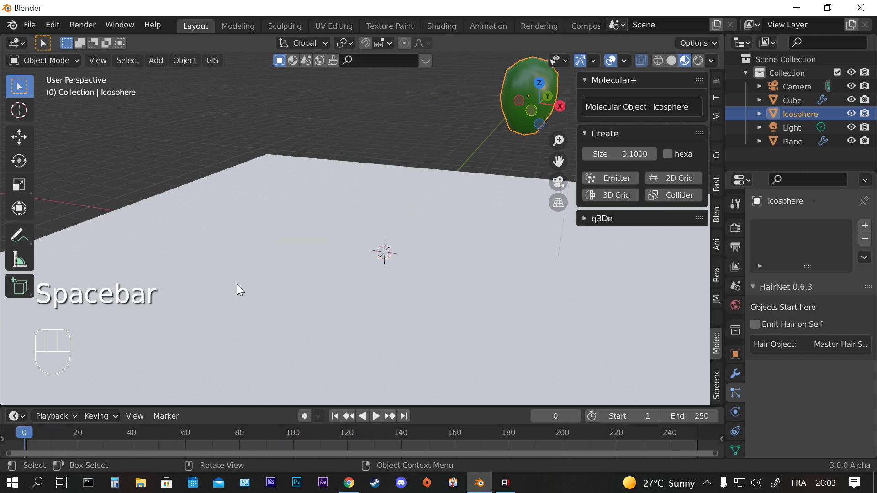
key(space)
key(space)
Orbit around the olive-shaped green particle pile from low and high angles.
middle_drag(551, 267, 407, 308)
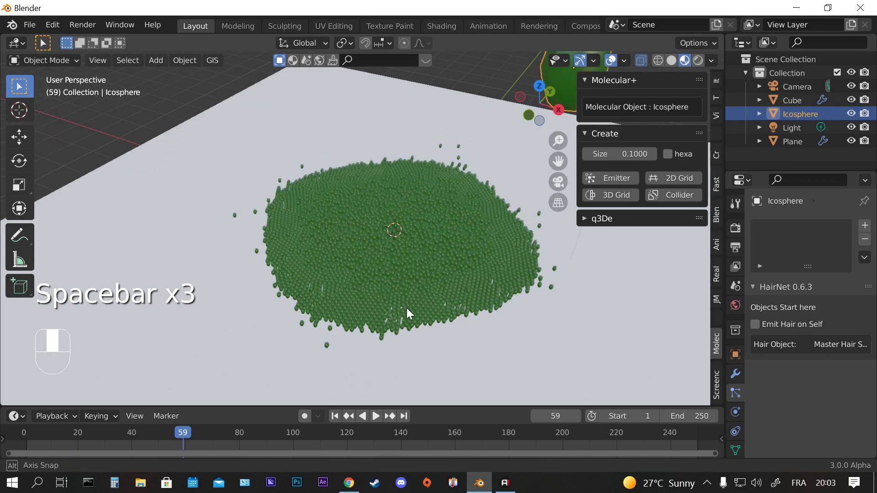
scroll(420, 237, up, 5)
scroll(420, 236, down, 5)
middle_drag(420, 237, 387, 243)
scroll(450, 209, up, 4)
shift+middle_drag(434, 262, 470, 235)
scroll(389, 273, down, 4)
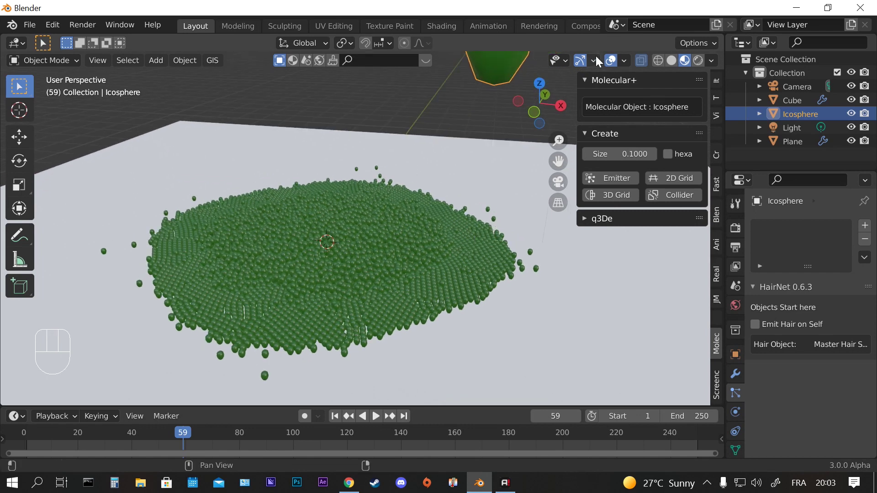